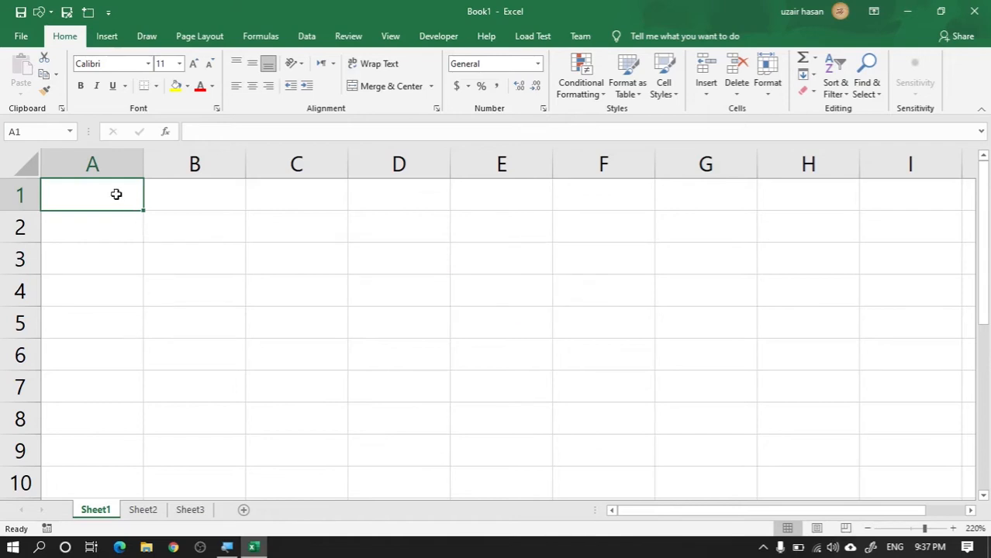
Step: Select the block A1:D5 and the entire empty sheet, ending on cell B3
drag(116, 193, 371, 325)
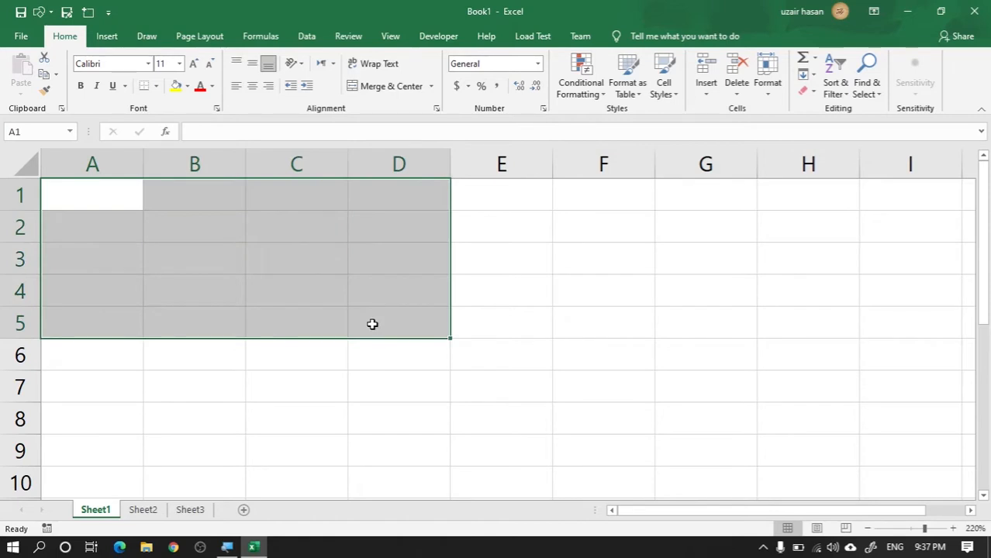
key(ctrl+a)
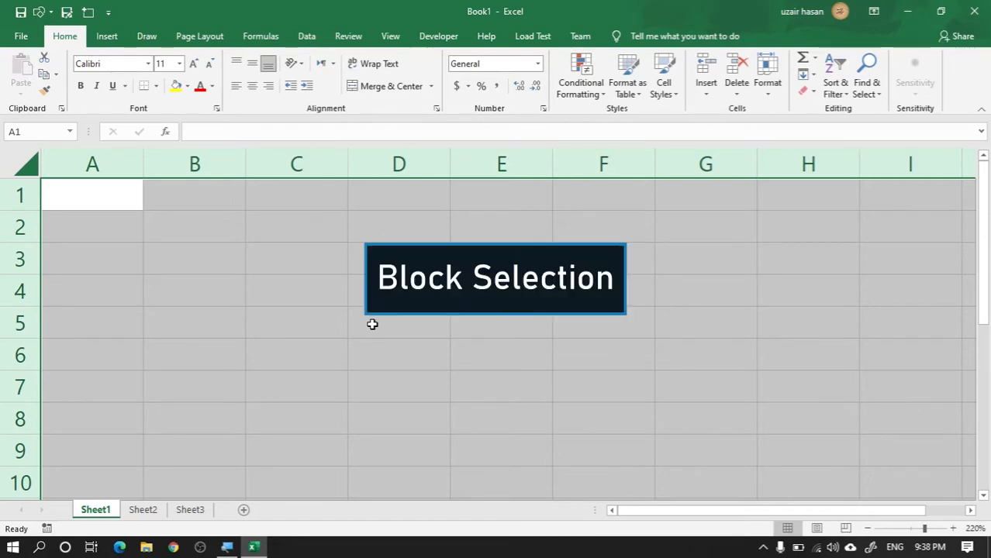
click(172, 261)
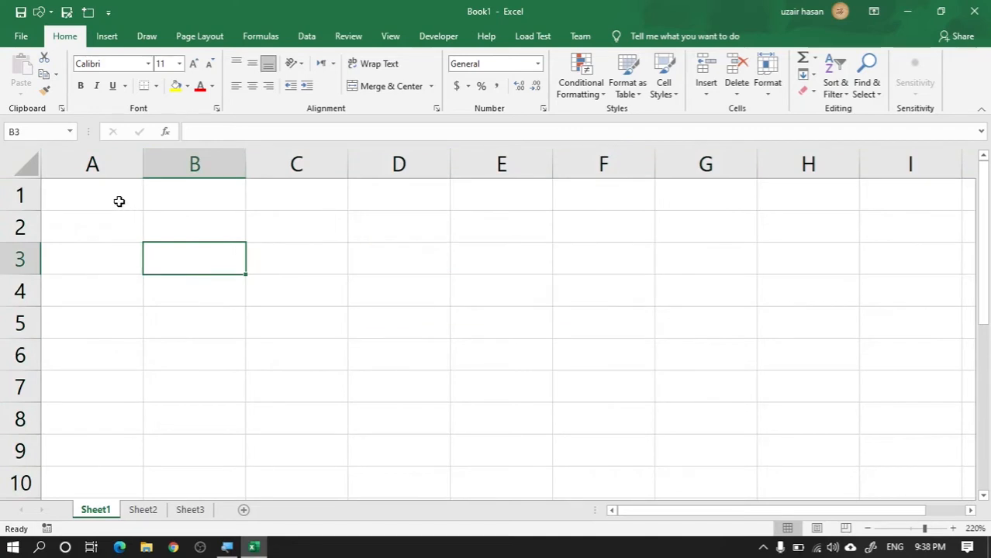
Step: Fill every cell of the range A1:D6 with 100 in one entry
drag(120, 201, 352, 355)
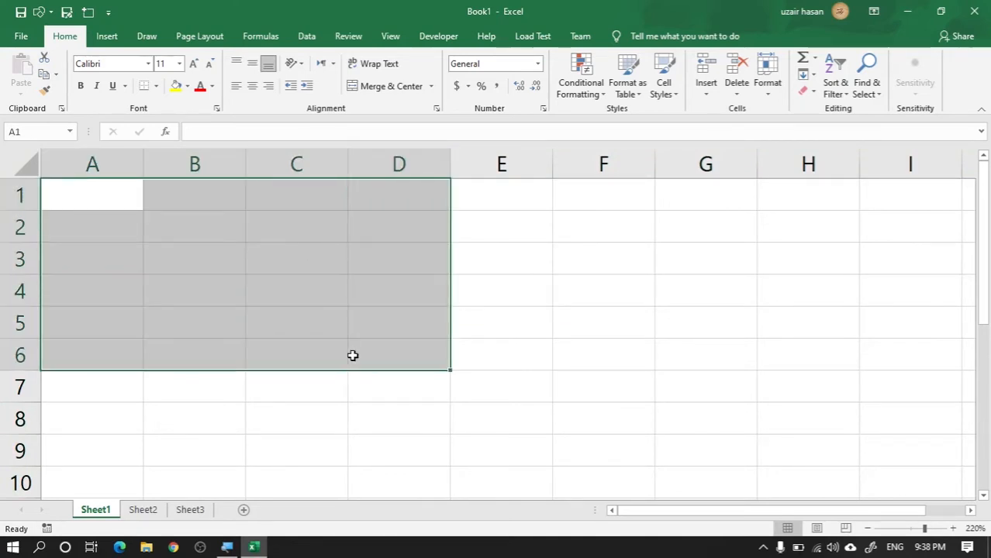
text(100)
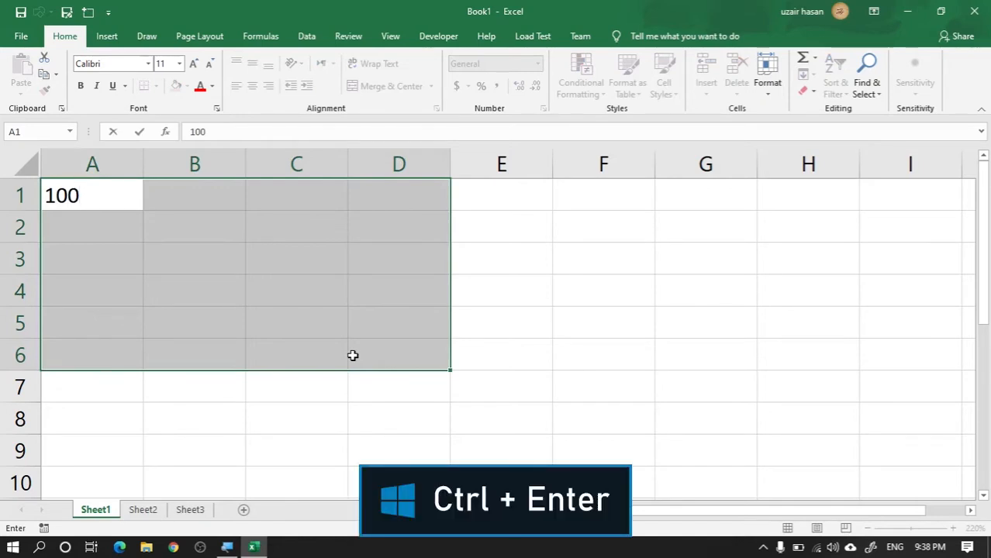
key(ctrl+Return)
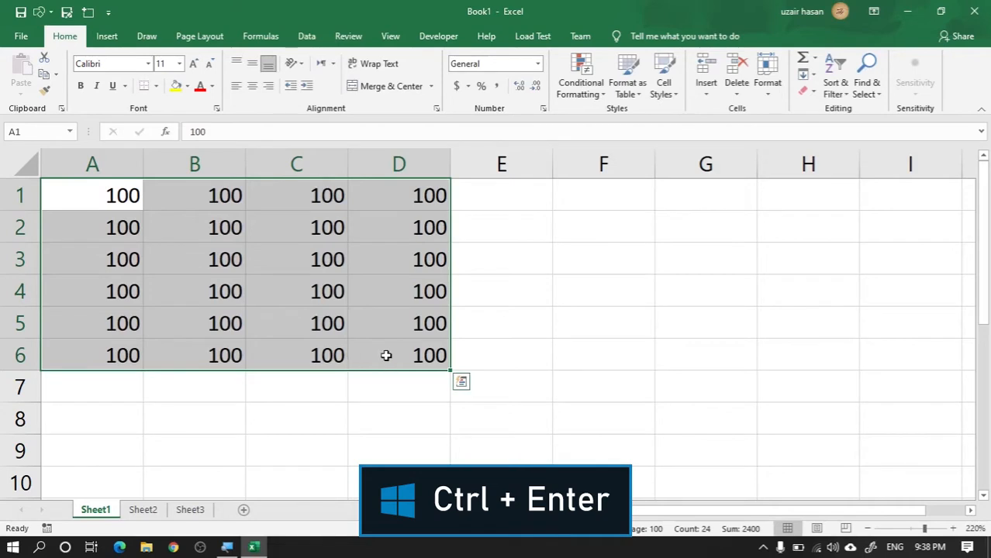
Step: Fill every cell of the range F1:G6 with 200 in one entry
drag(622, 187, 694, 341)
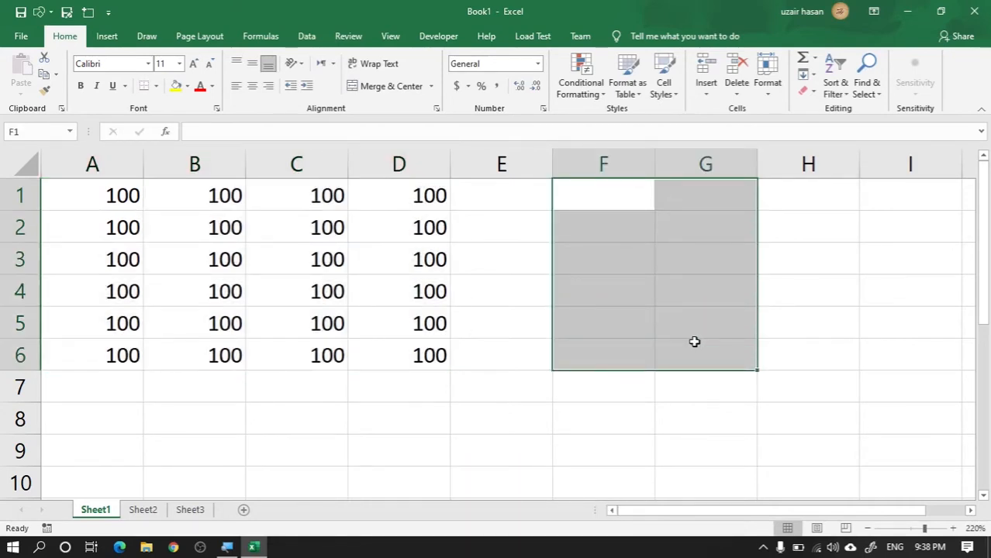
text(200)
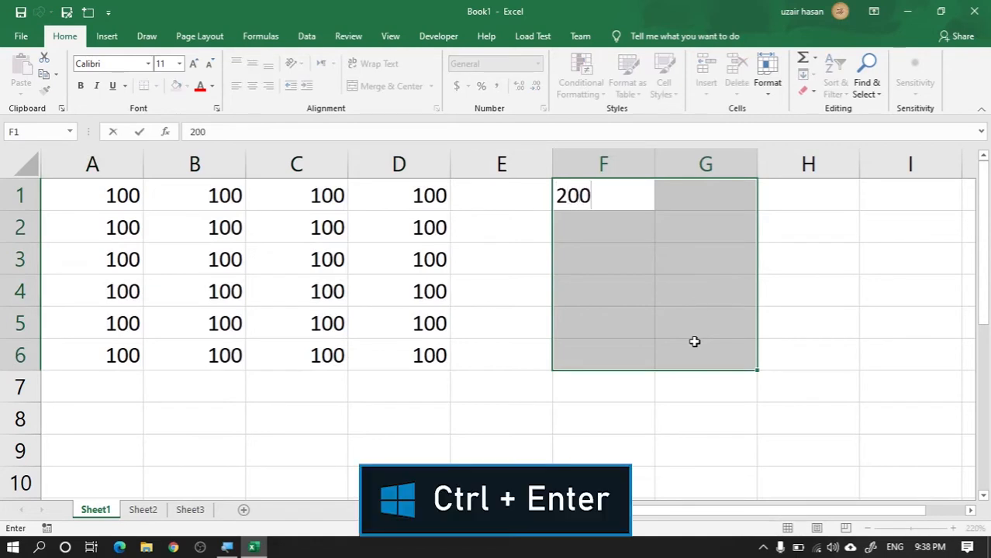
key(ctrl+Return)
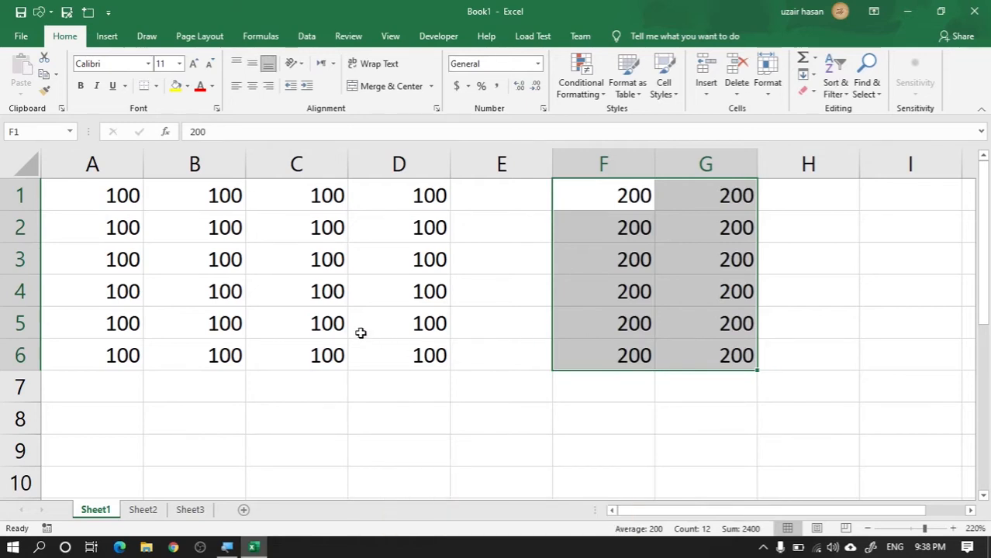
Step: Select the data blocks A1:D6 and F1:G6 by range, and each whole block again from a single cell inside it
drag(103, 195, 398, 349)
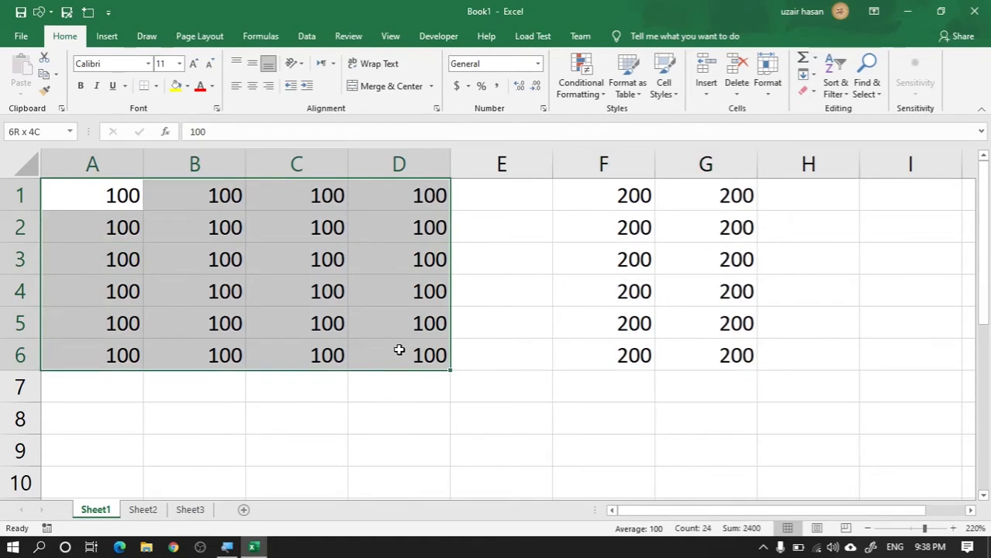
drag(635, 193, 718, 347)
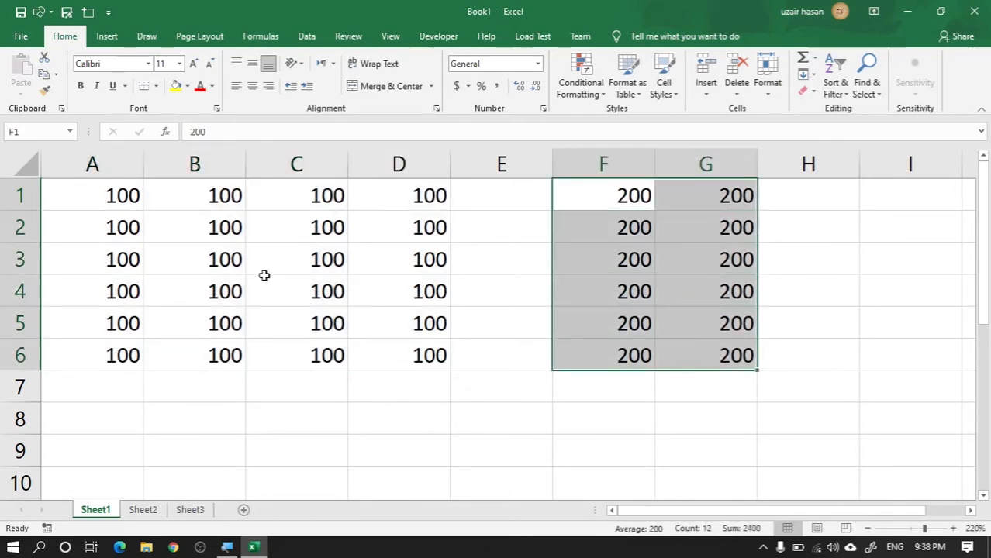
click(208, 266)
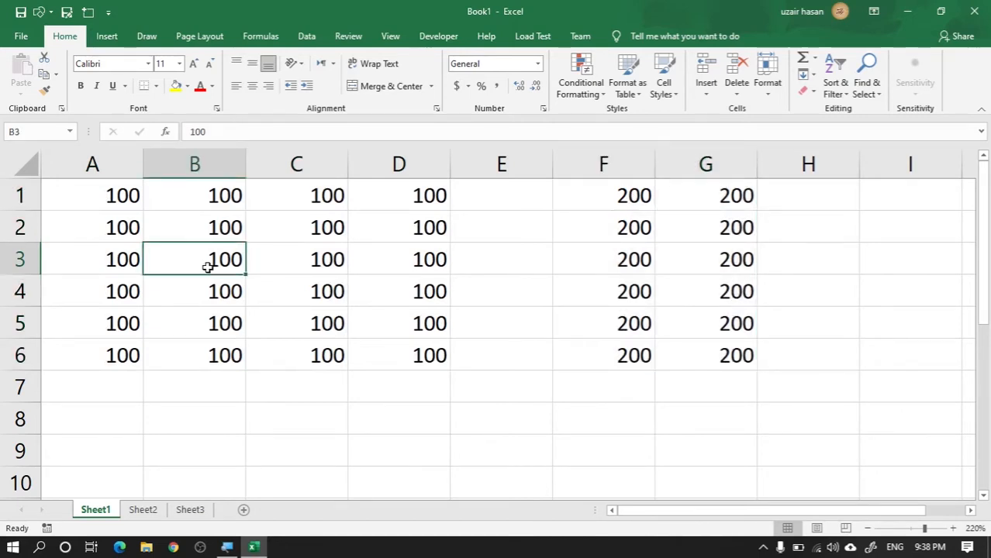
key(ctrl+a)
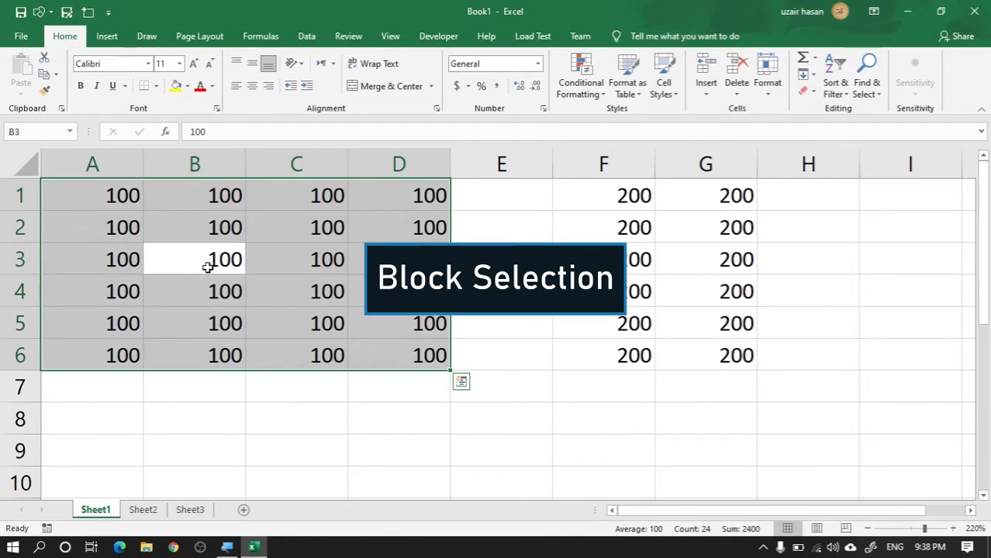
click(688, 268)
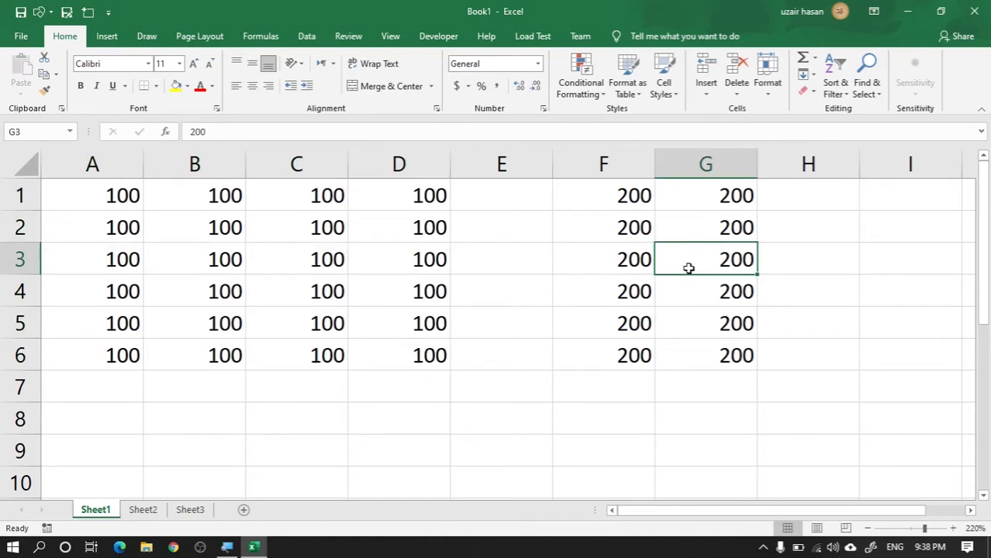
key(ctrl+a)
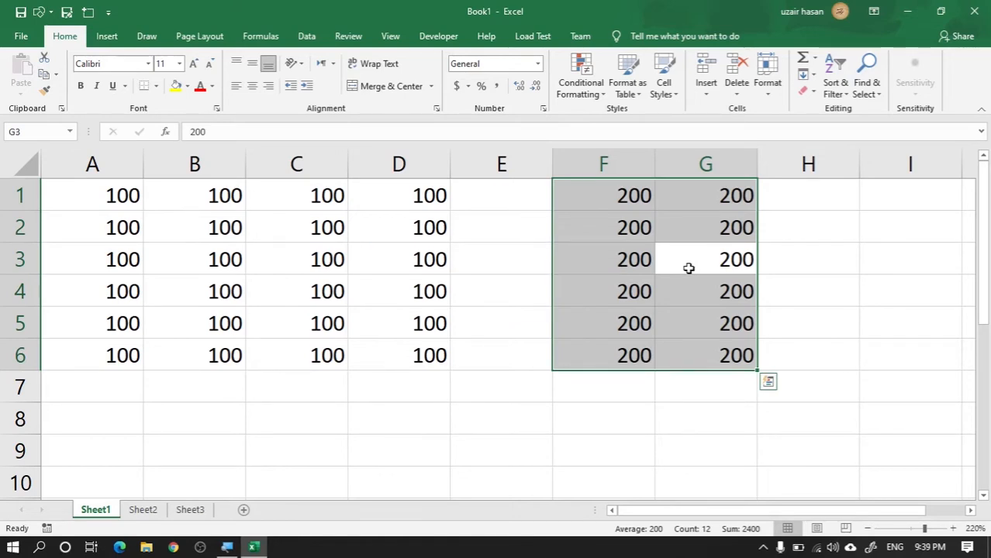
Step: Select the entire sheet starting from the empty cell E8 outside both data blocks
click(513, 419)
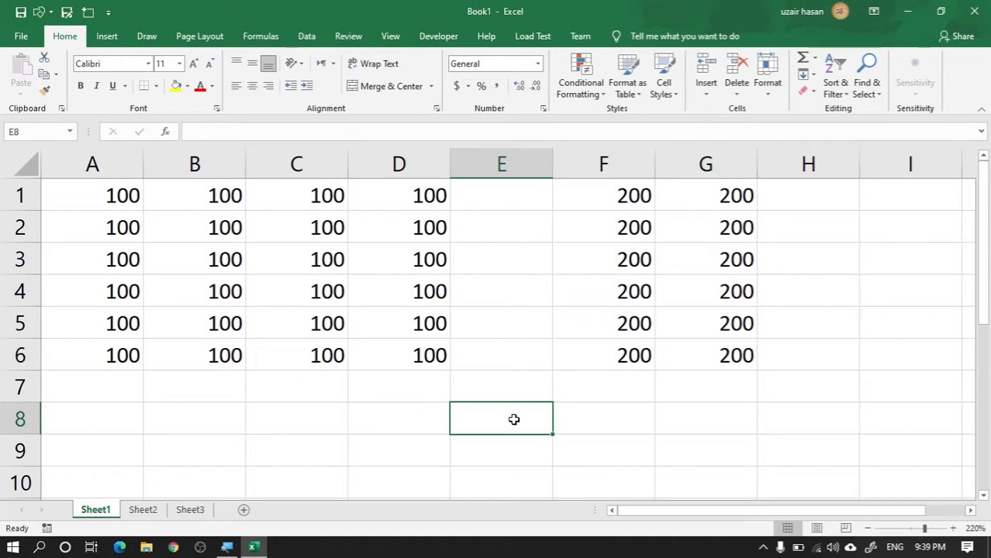
key(ctrl+a)
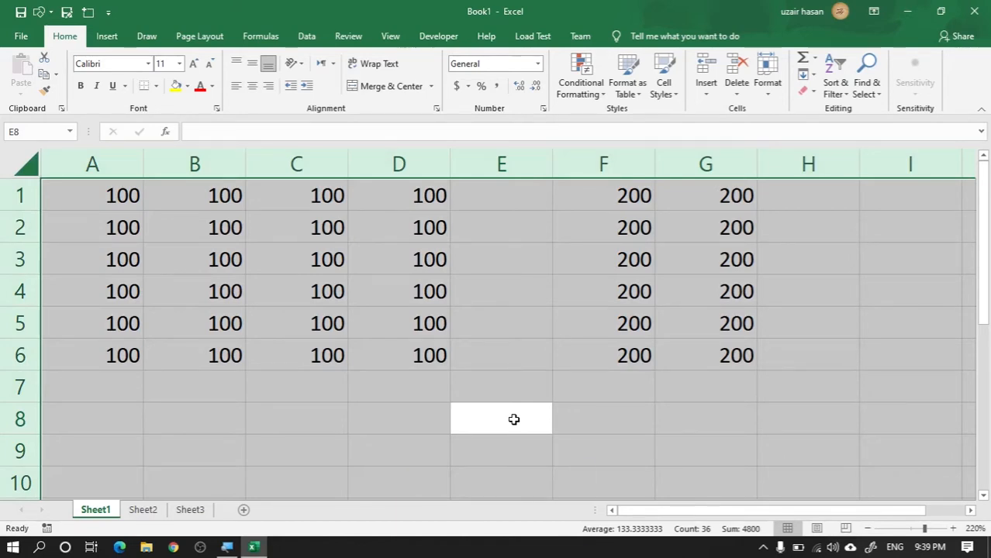
key(ctrl+c)
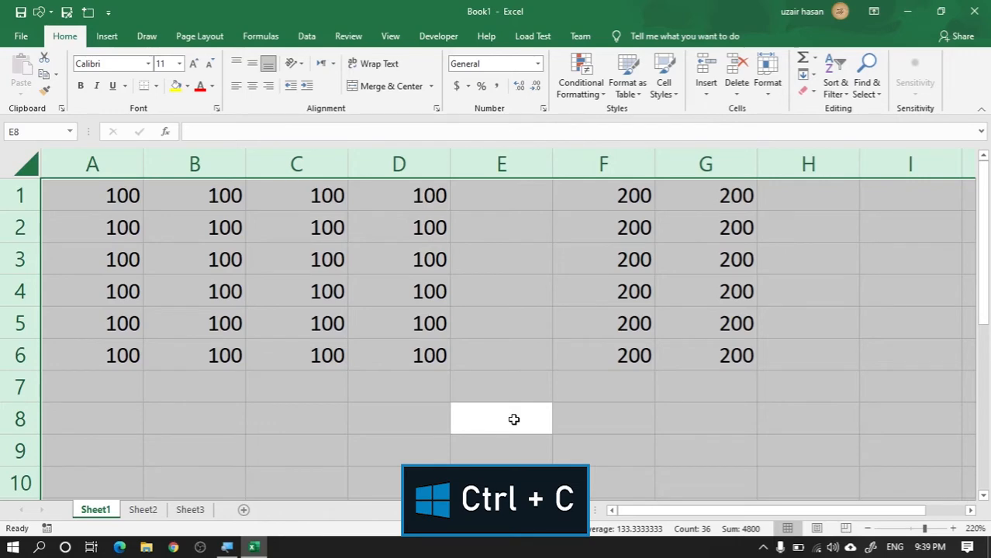
Step: Copy the block of 200s in F1:G6
click(636, 249)
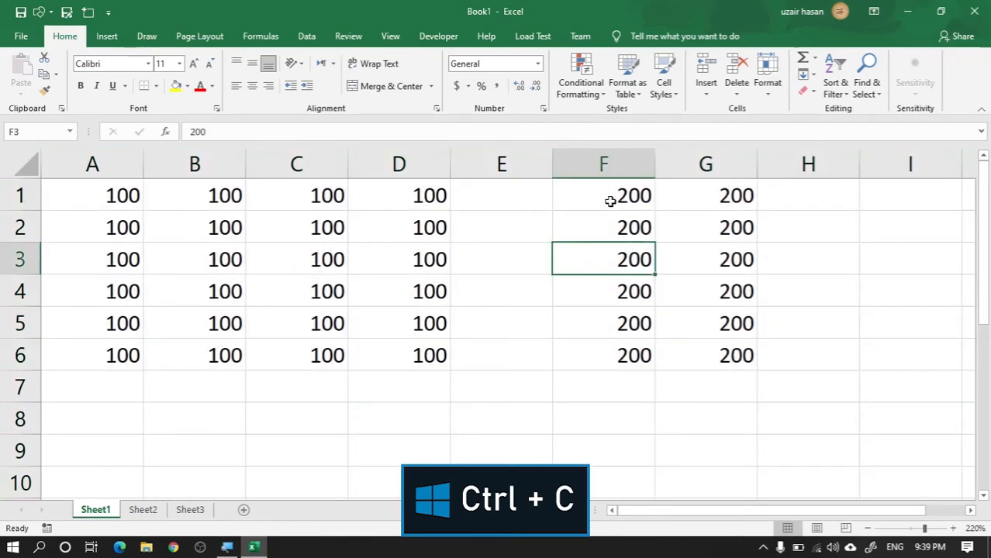
drag(610, 201, 710, 352)
key(ctrl+v)
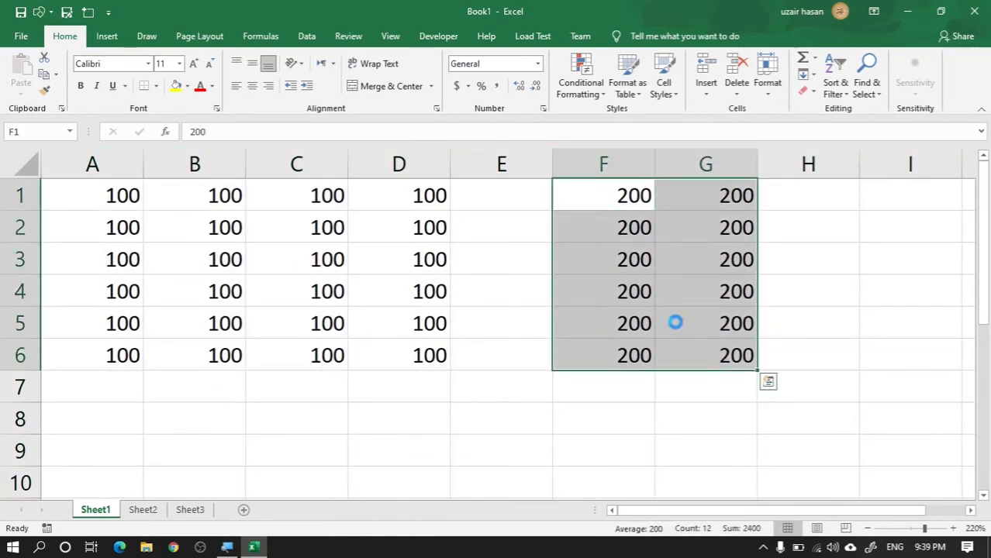
scroll(675, 322, down, 5)
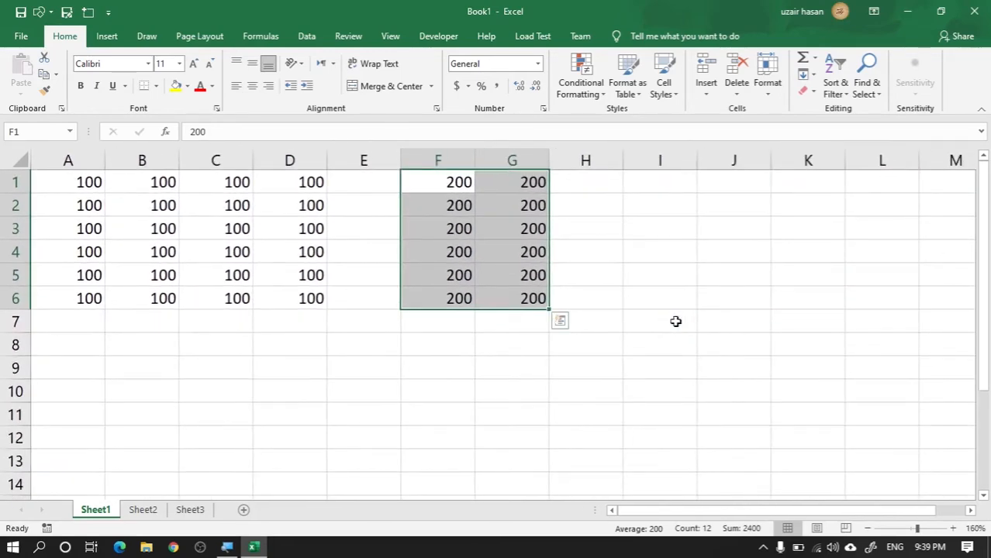
key(ctrl+c)
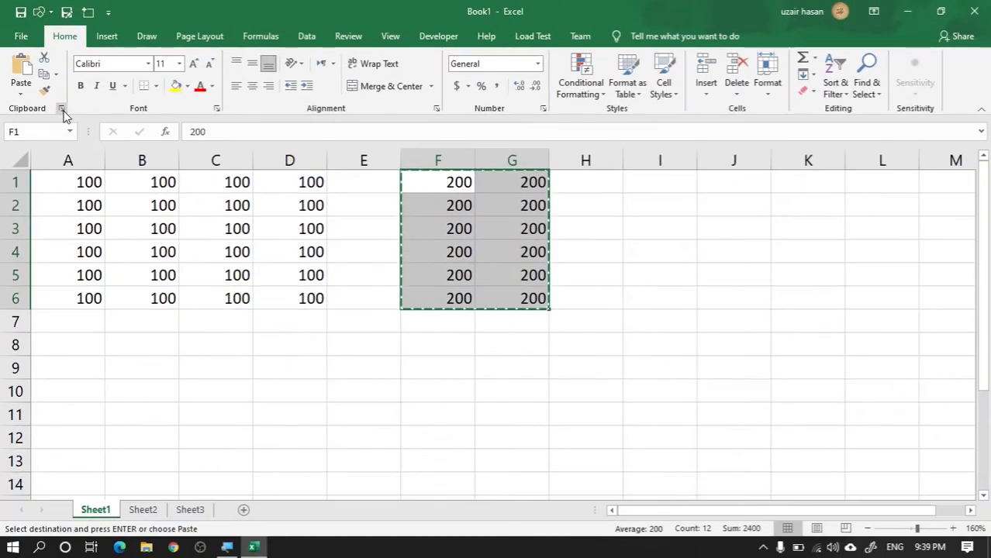
Step: Show the clipboard contents and look at the options available for the copied block of 200s
click(61, 109)
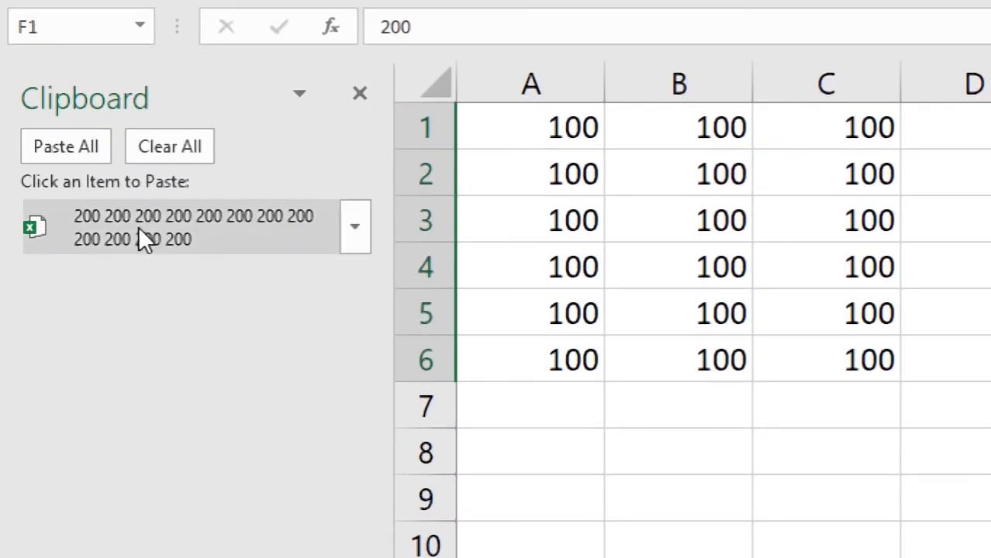
click(352, 237)
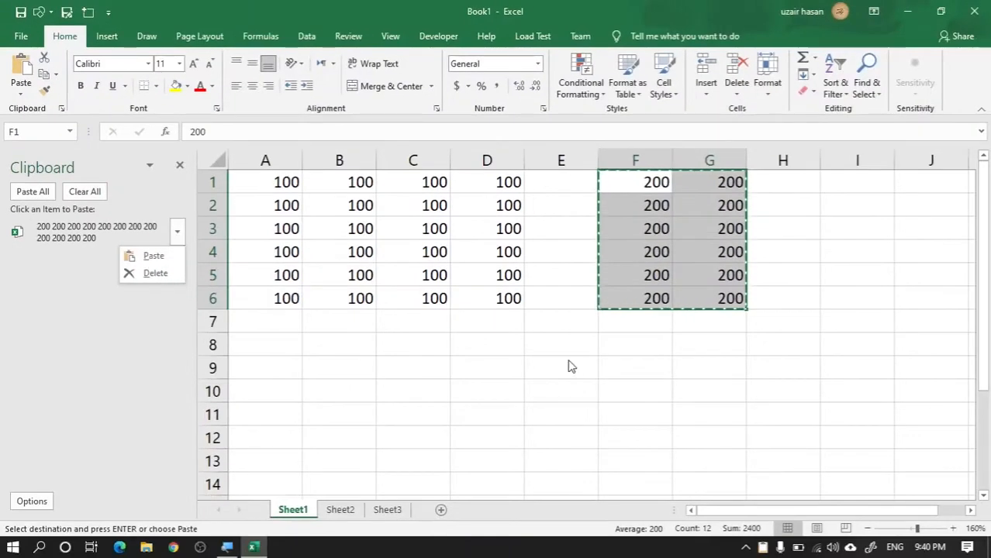
click(565, 363)
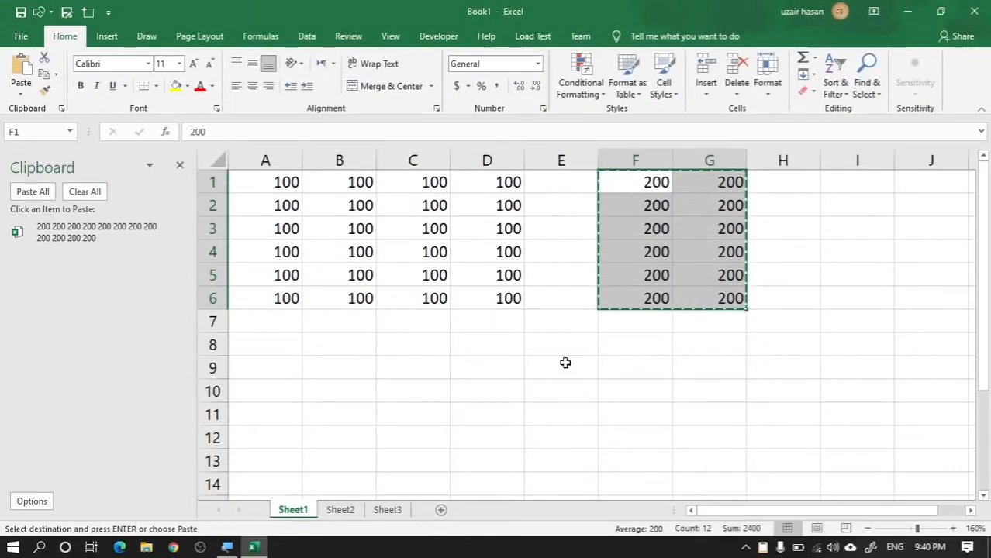
Step: Paste the copied block of 200s with its upper-left cell at E9
click(565, 362)
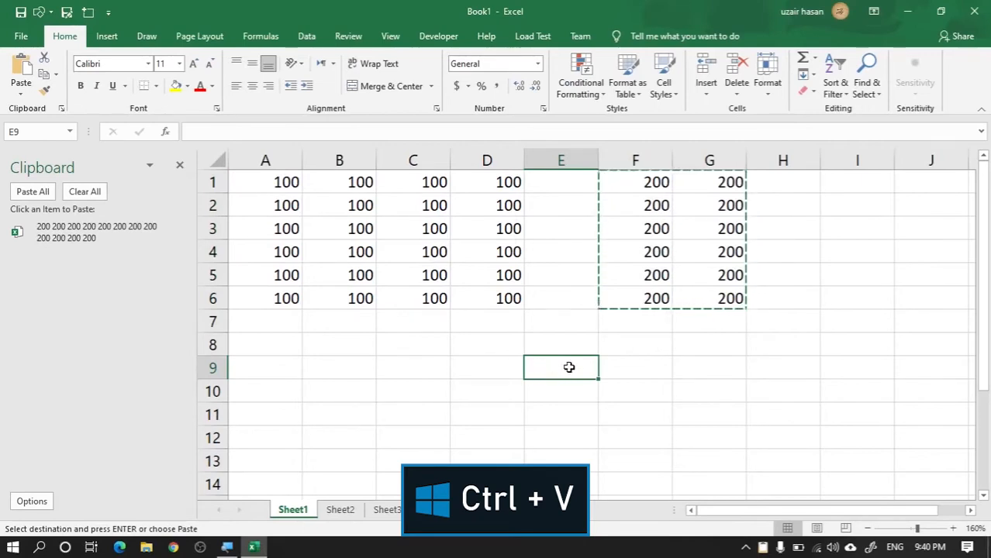
key(ctrl+v)
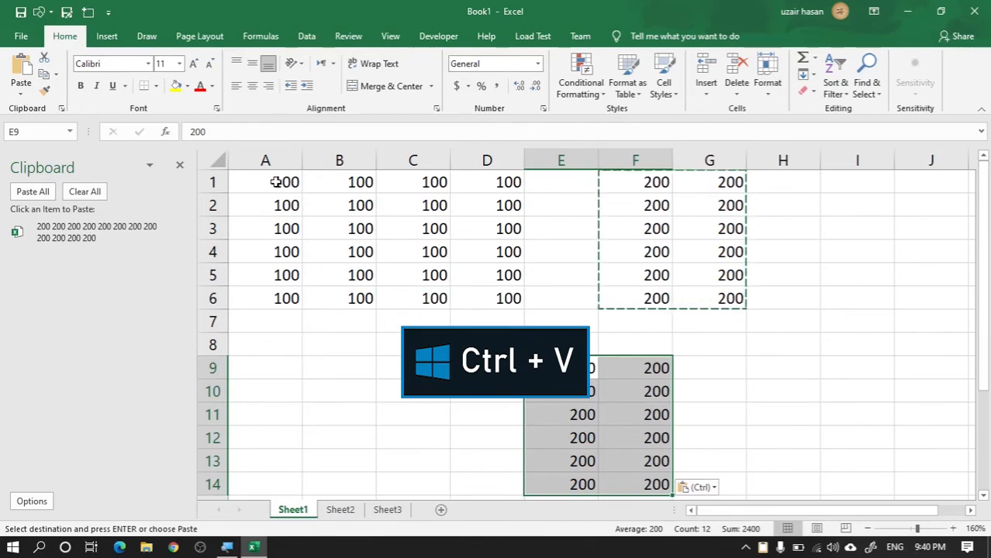
Step: Move the block of 100s from A1:D6 to start at cell A9 by cutting and pasting
drag(283, 181, 504, 291)
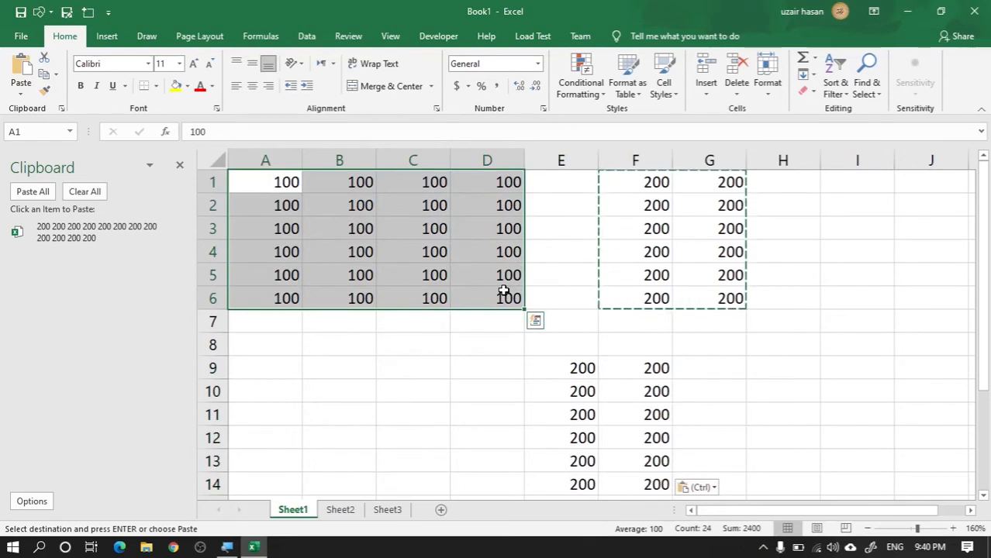
key(ctrl+x)
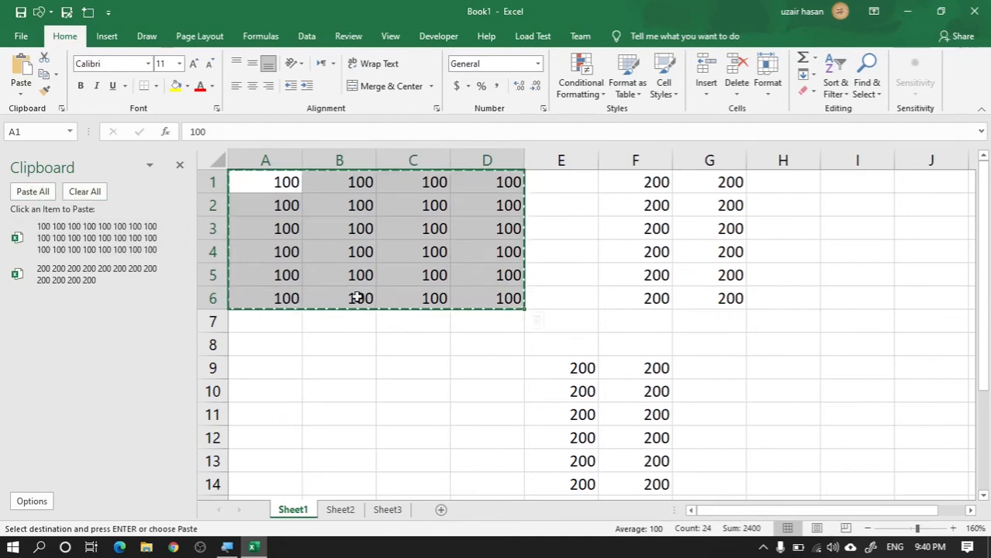
key(ctrl+v)
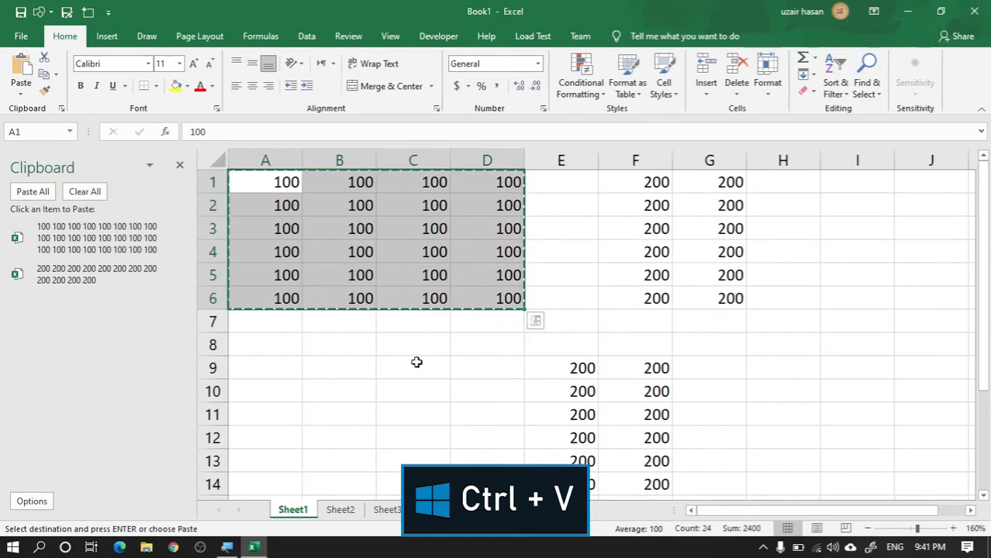
click(261, 371)
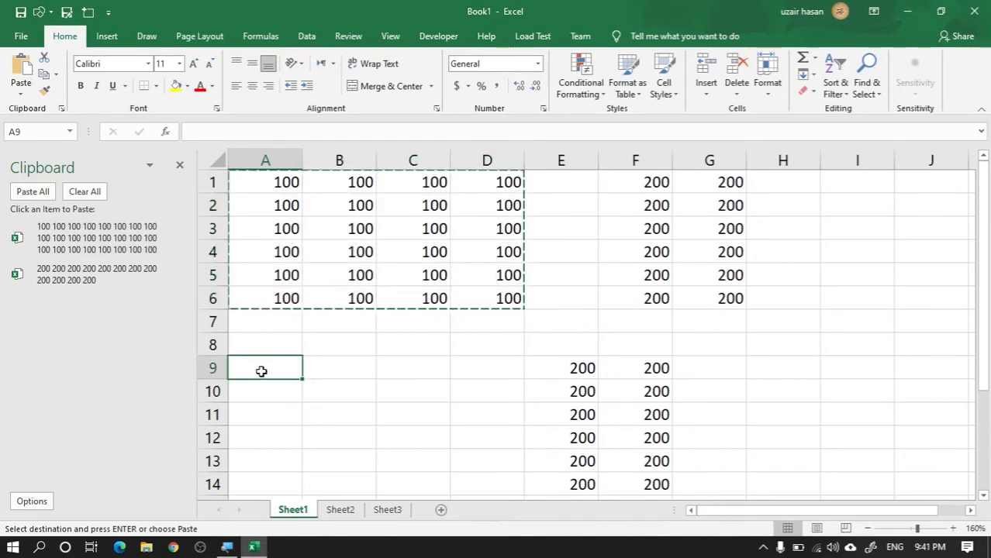
key(ctrl+v)
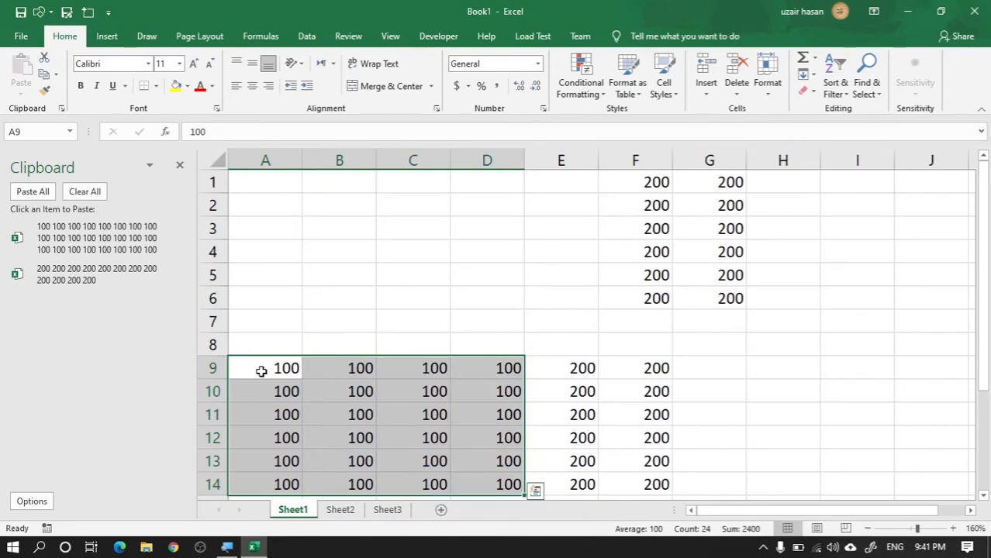
key(ctrl+x)
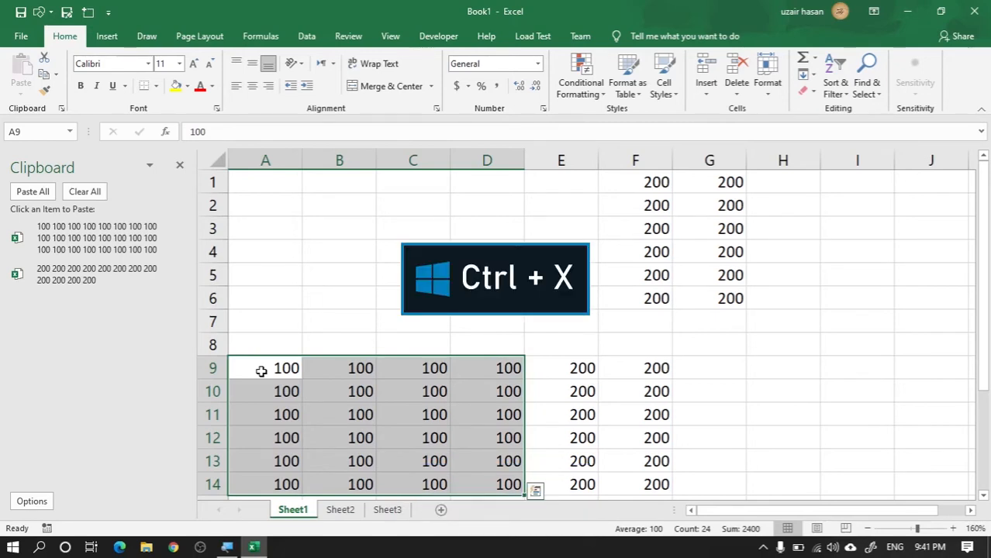
key(ctrl+v)
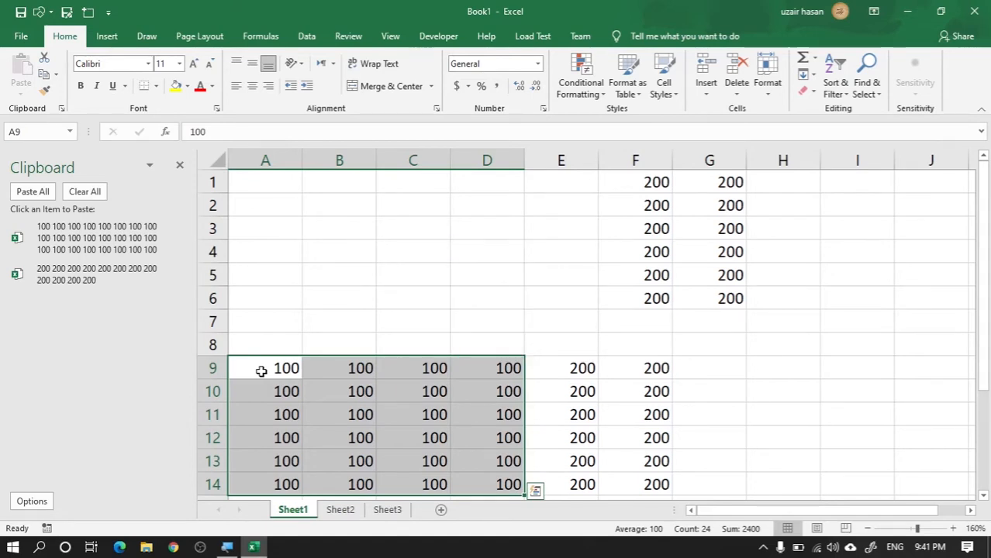
Step: Undo the cut-and-paste of the 100s block and the paste of the 200s block on Sheet1
key(ctrl+z)
key(ctrl+z)
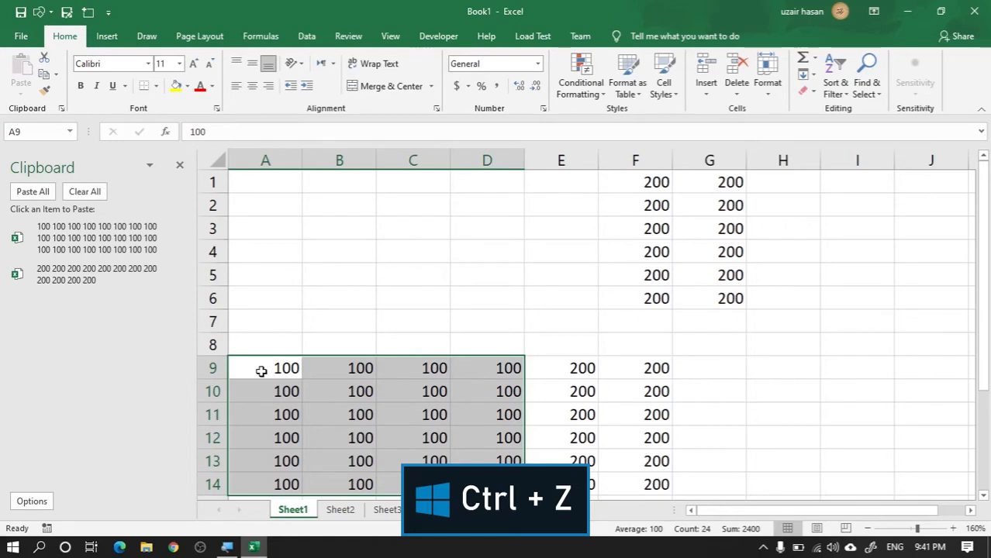
key(ctrl+z)
key(ctrl+z)
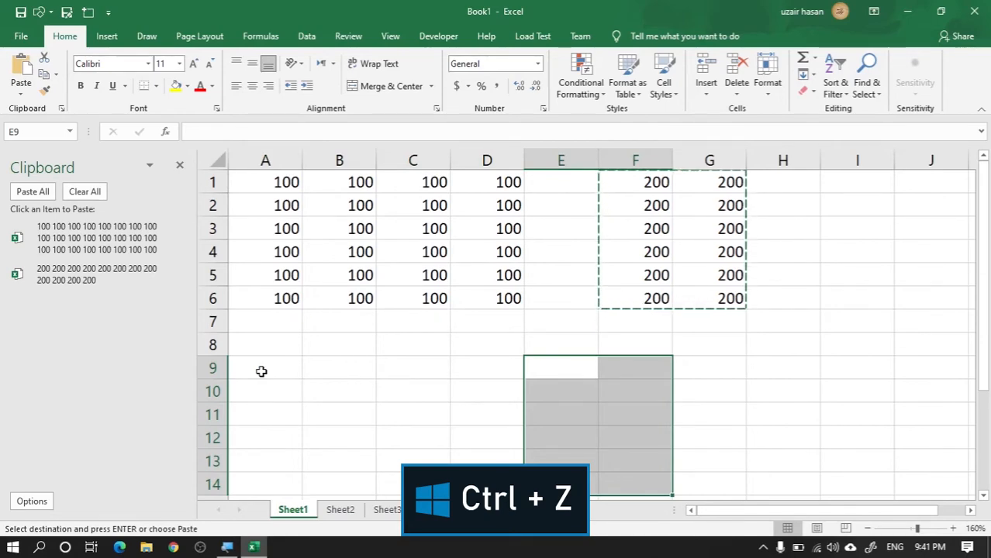
key(ctrl+z)
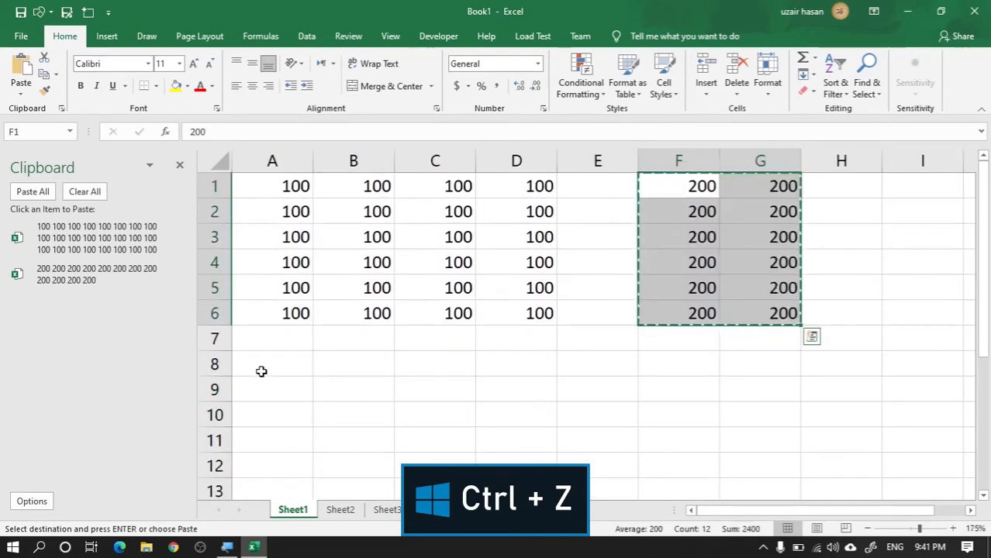
scroll(262, 371, up, 1)
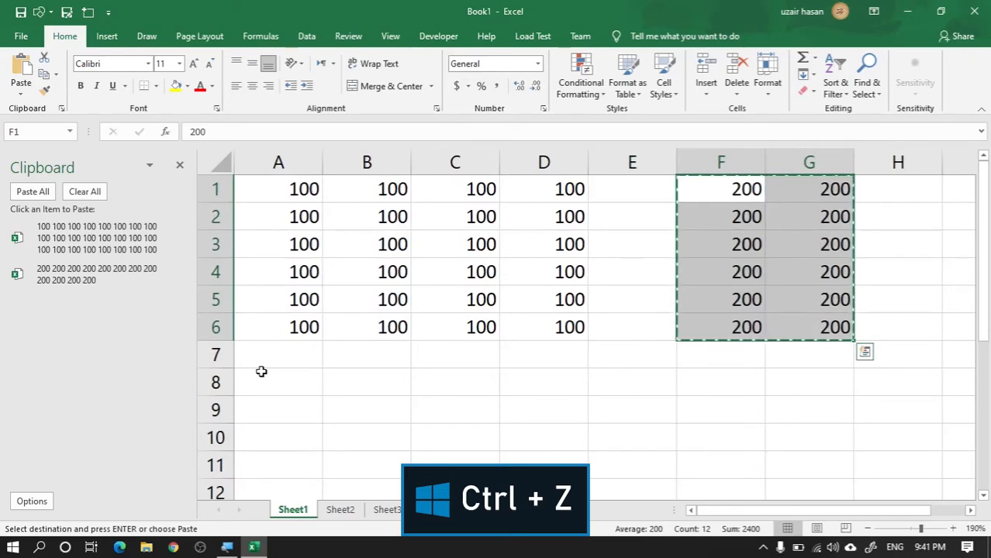
scroll(261, 371, up, 1)
scroll(261, 371, up, 1)
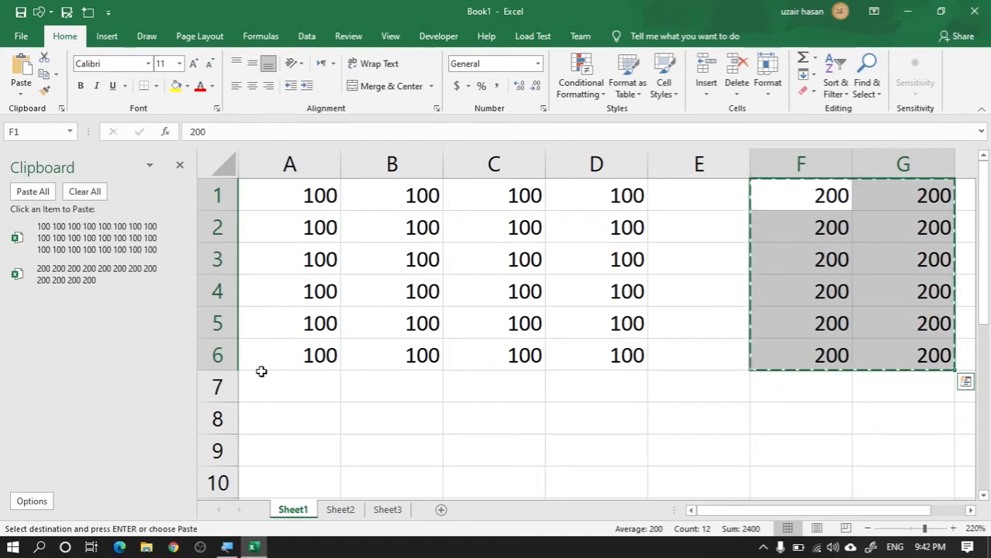
Step: Redo the paste of the 200s at E9 and the move of the 100s block to A9
key(ctrl+y)
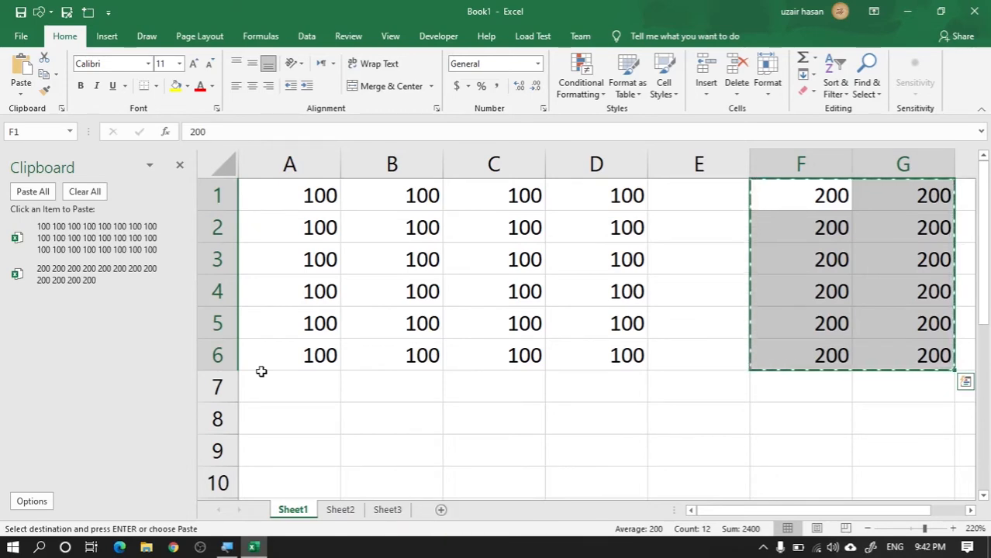
key(ctrl+z)
key(ctrl+y)
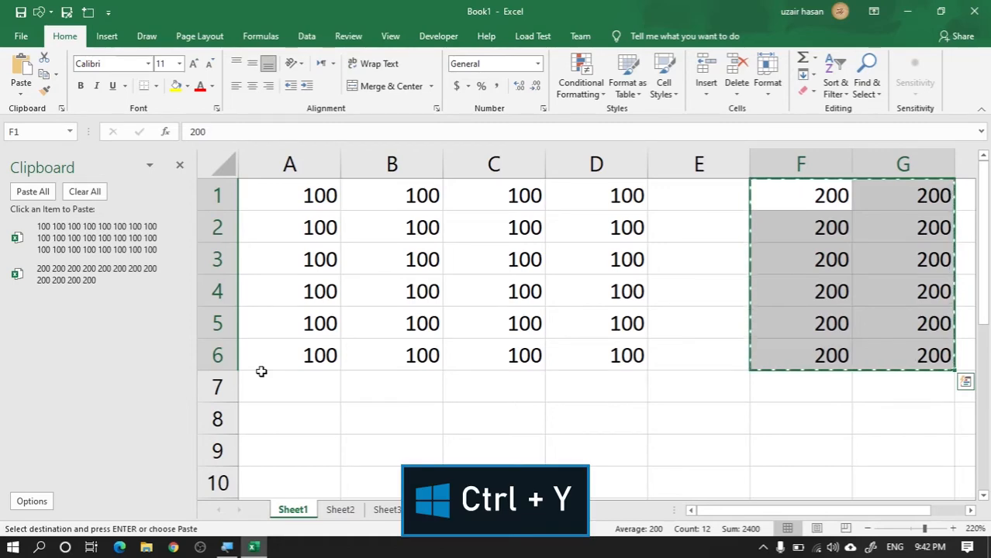
scroll(261, 371, down, 4)
key(ctrl+y)
key(ctrl+y)
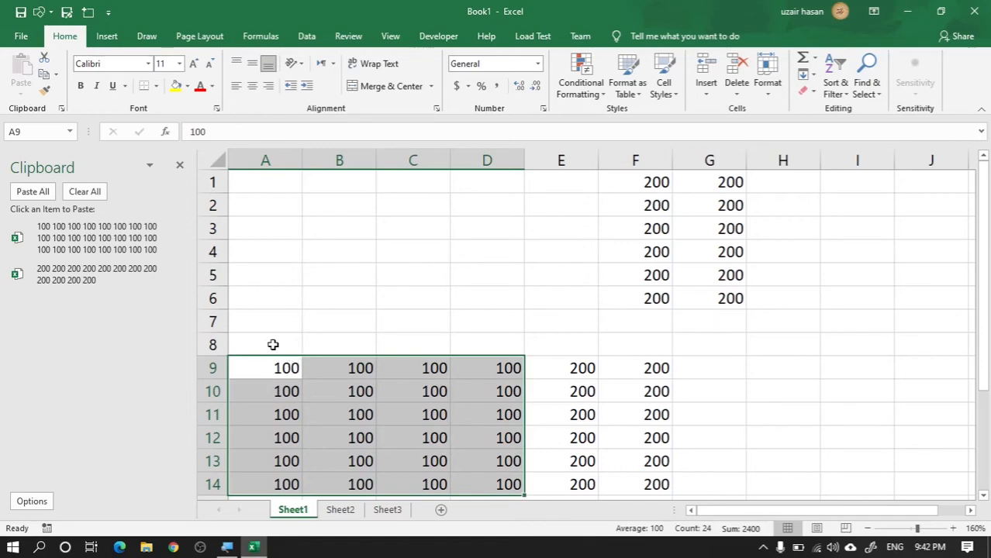
Step: Delete the contents of A8:F14 and undo that deletion
drag(272, 344, 648, 473)
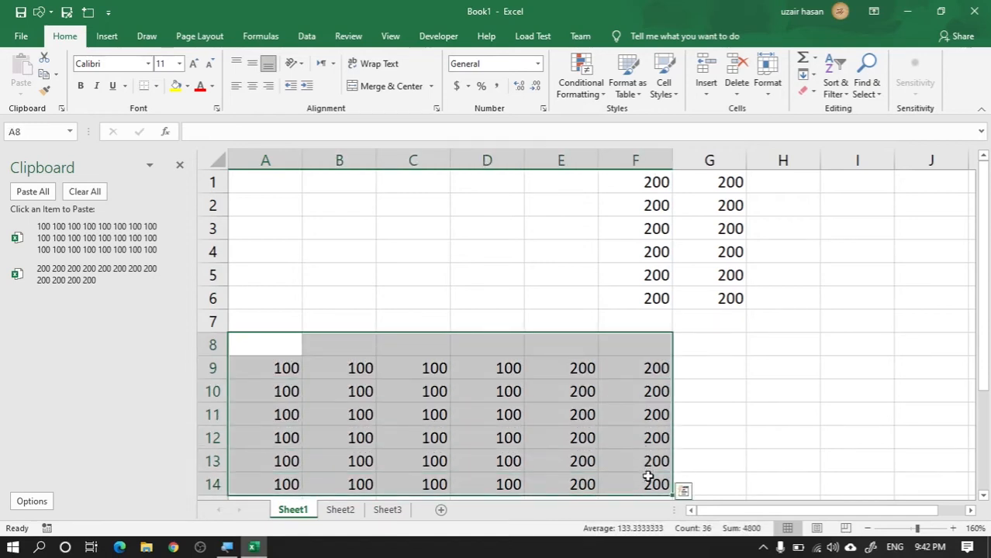
key(Delete)
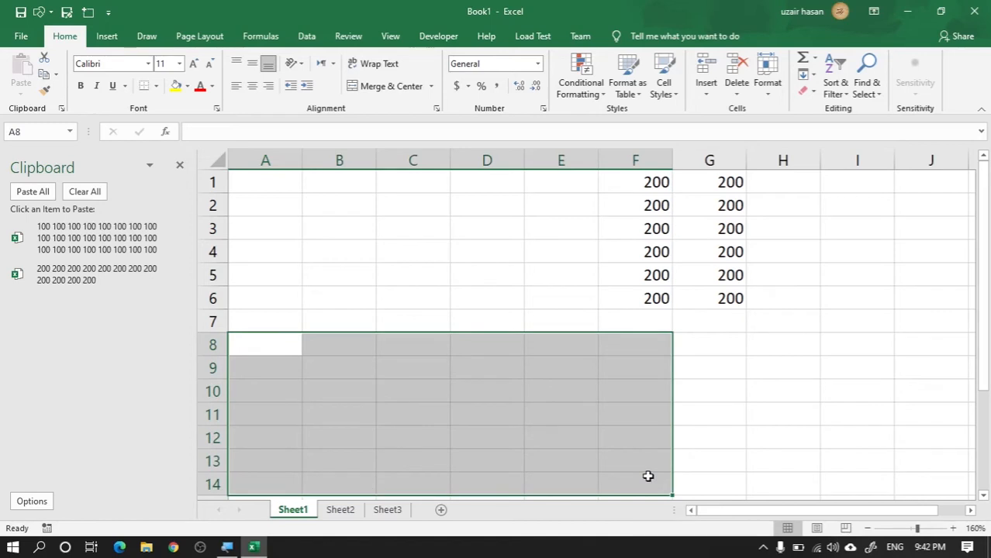
key(ctrl+z)
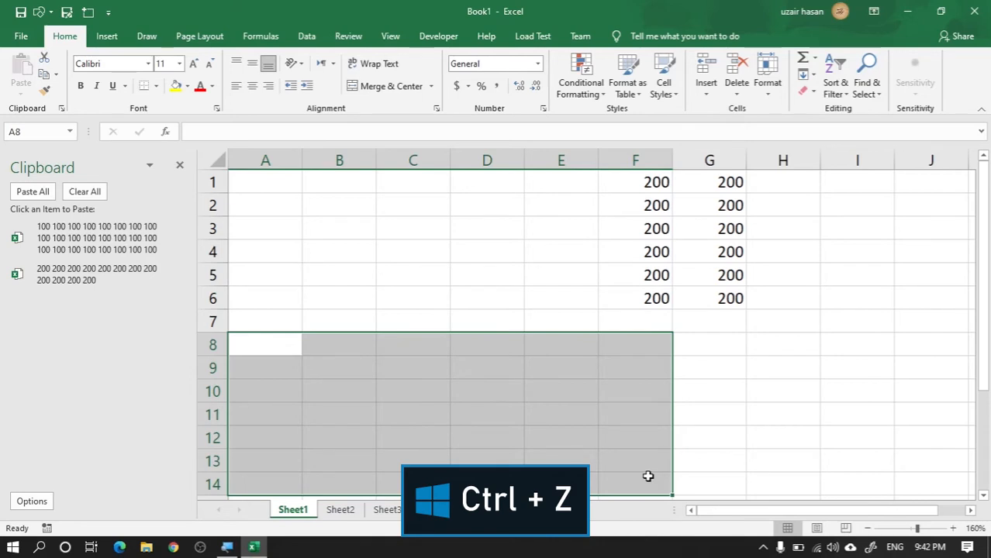
key(ctrl+z)
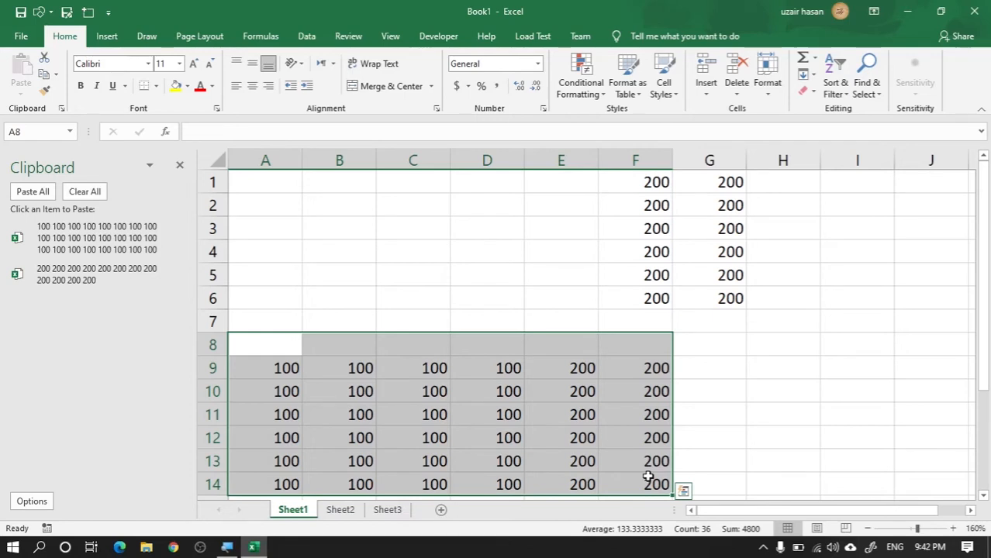
Step: Insert the current date as a fixed value in cell A1 of Sheet2
key(ctrl+semicolon)
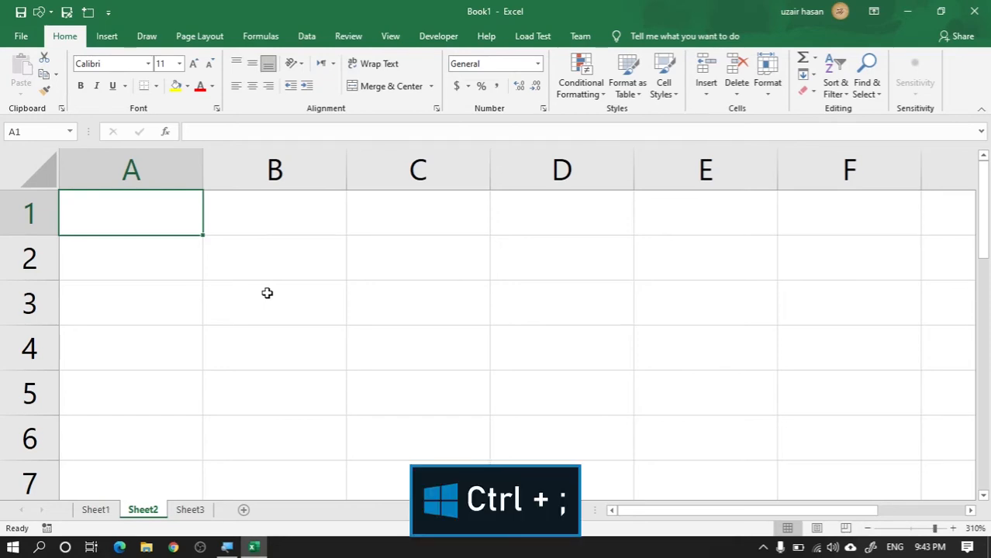
key(ctrl+semicolon)
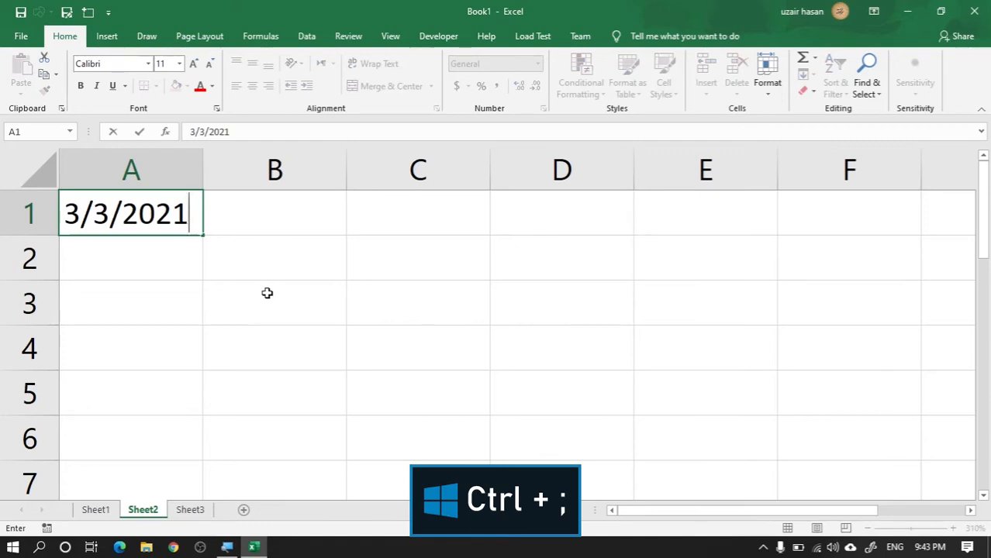
key(Return)
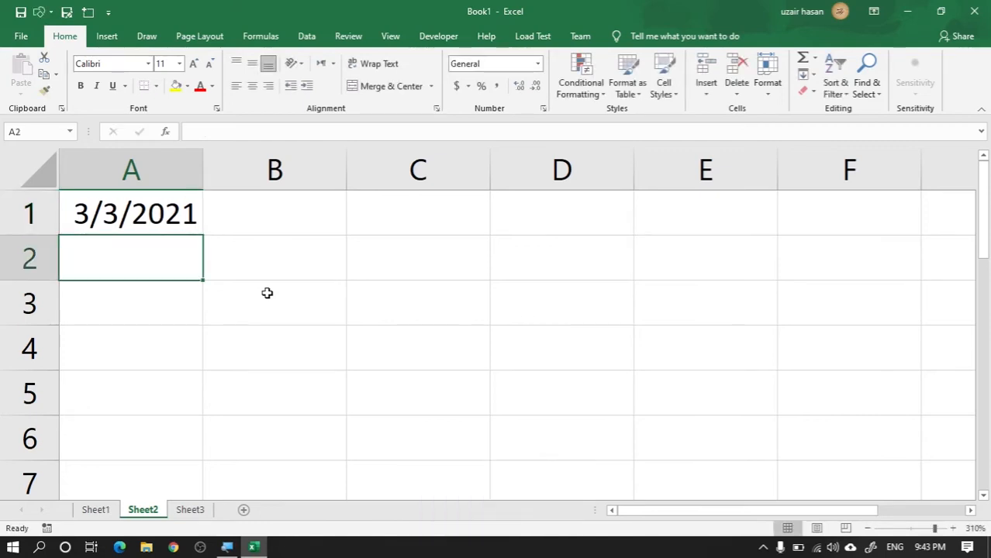
Step: Format the date in A1 with the Date type 14-Mar-2012
click(180, 217)
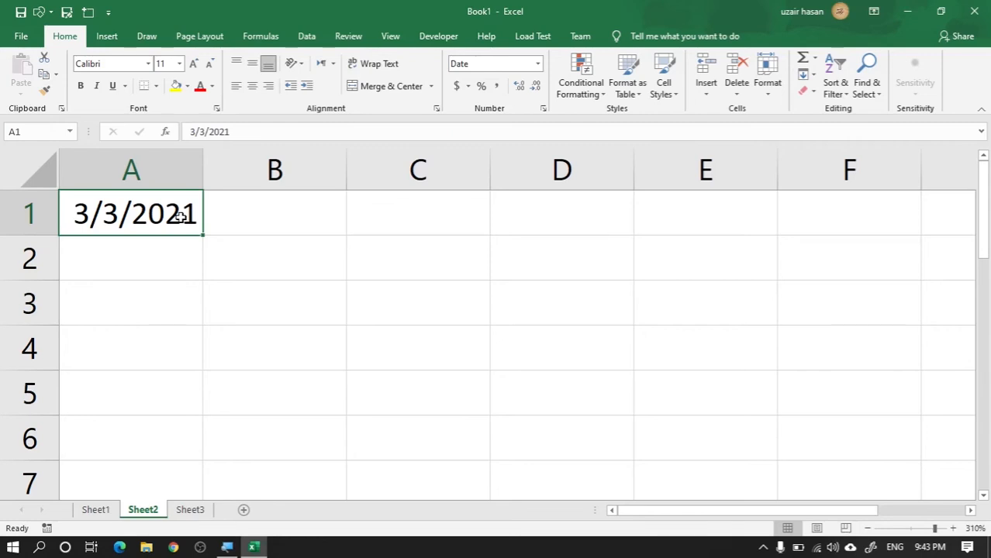
key(ctrl+1)
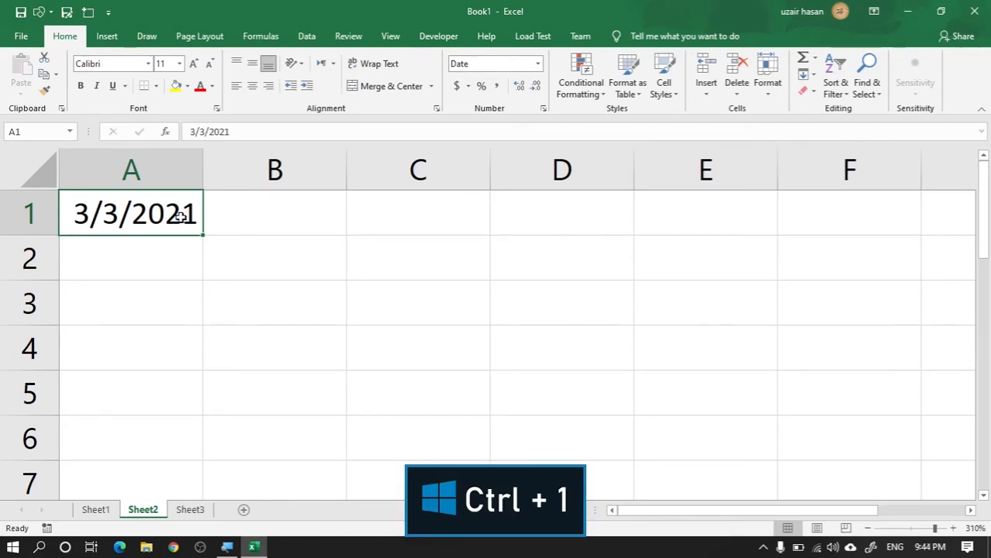
key(ctrl+1)
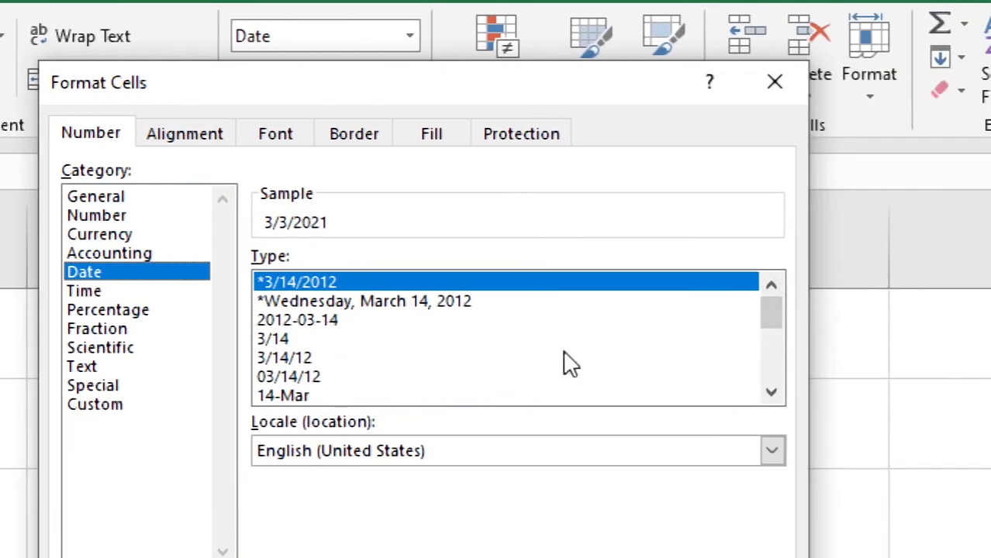
click(771, 395)
click(771, 395)
click(771, 395)
click(771, 396)
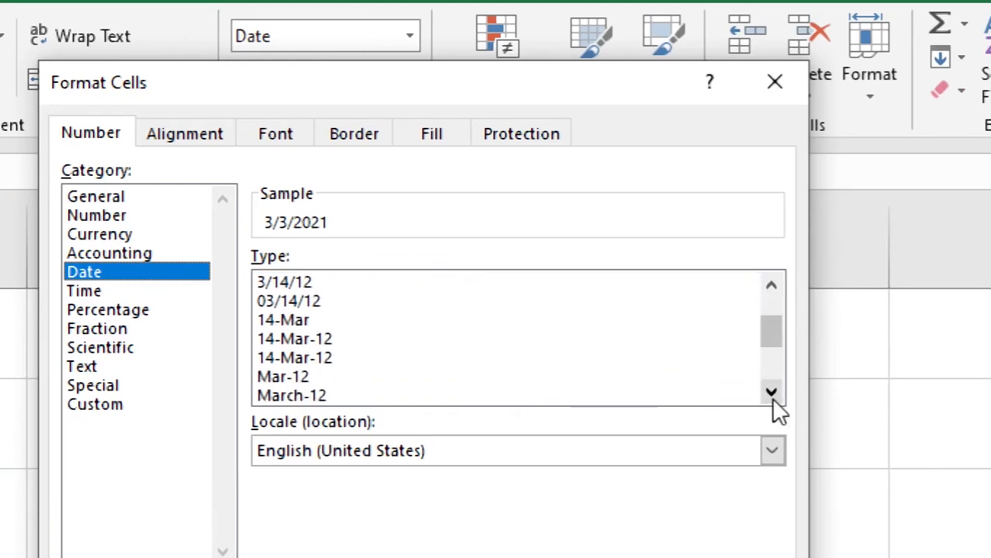
click(772, 395)
click(771, 395)
click(772, 395)
click(771, 395)
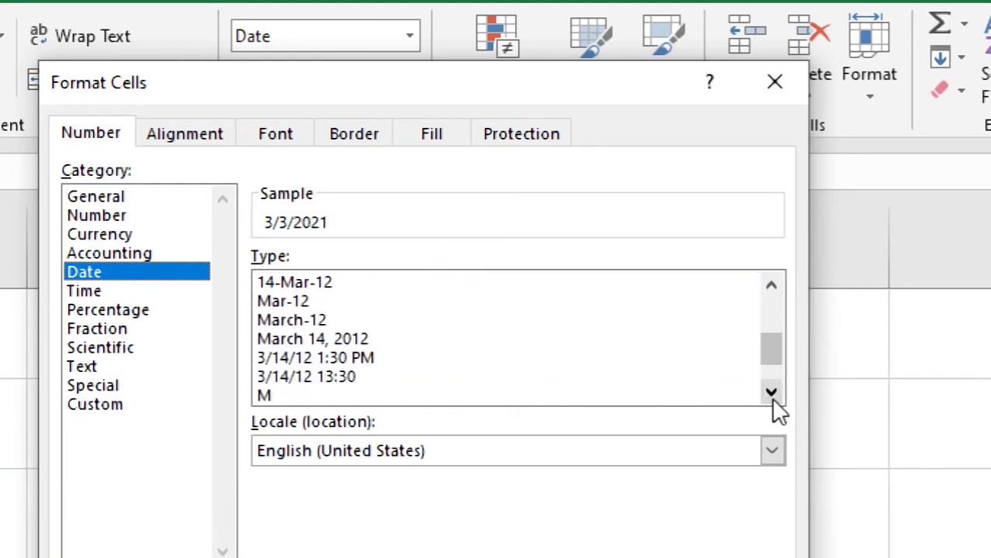
click(771, 395)
click(771, 395)
click(771, 395)
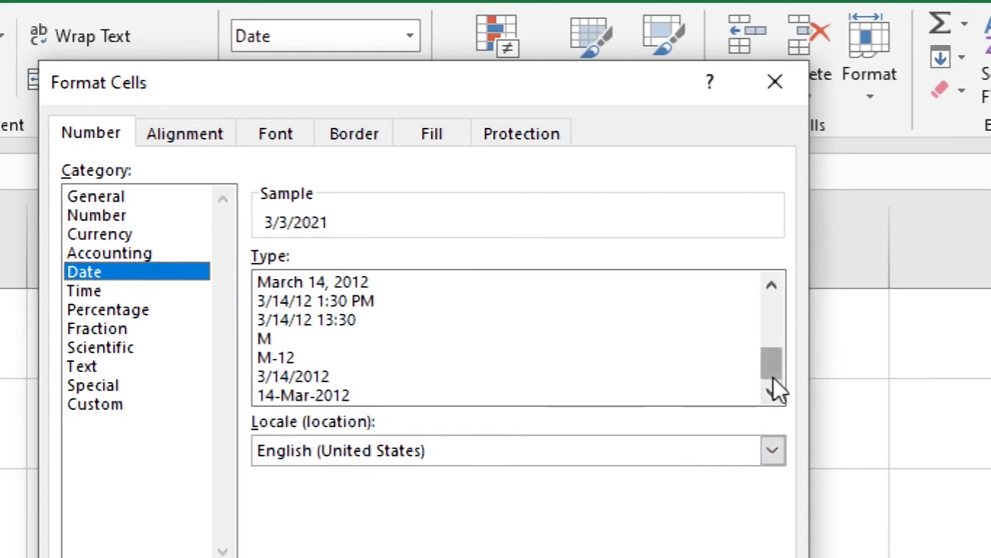
click(311, 395)
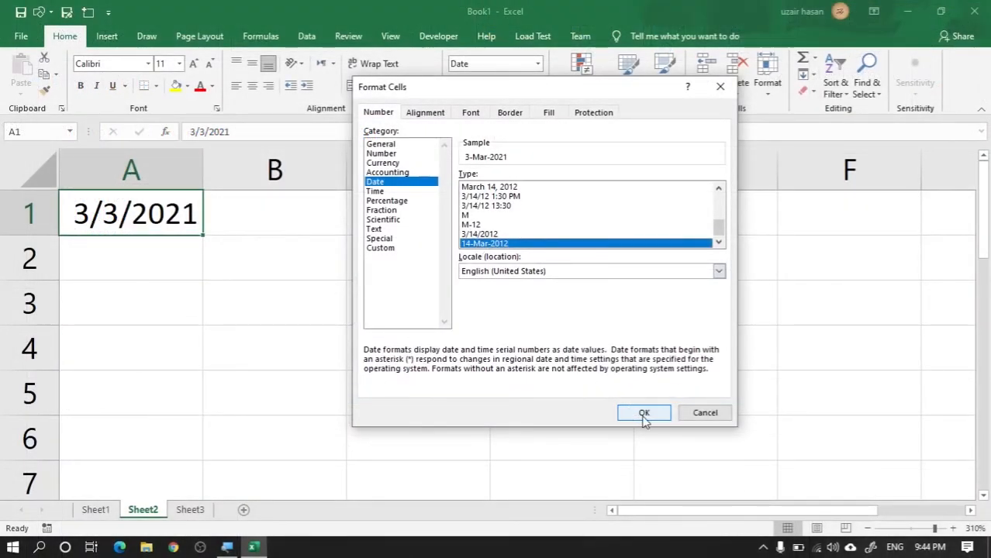
click(643, 415)
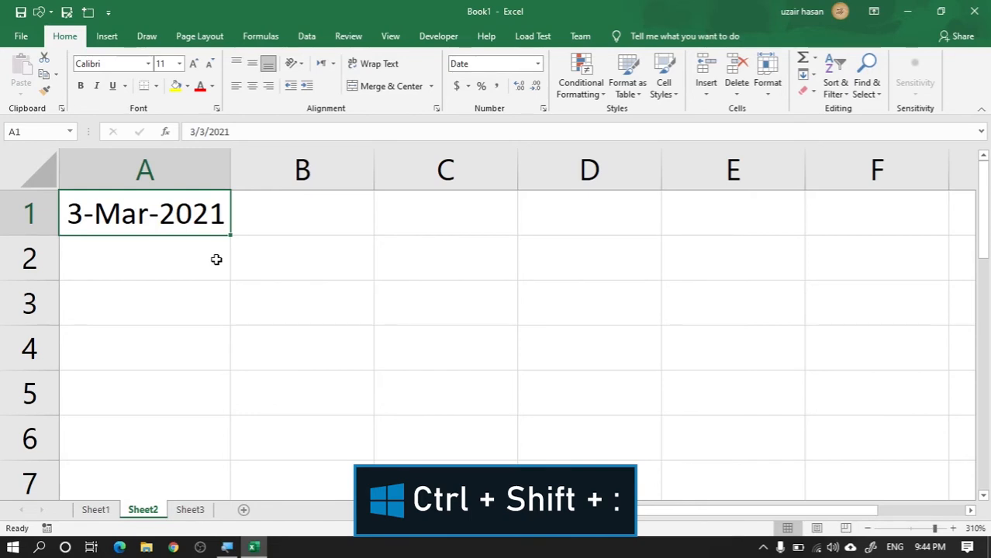
Step: Insert the current time as a fixed value in cell C2 of Sheet2
click(434, 263)
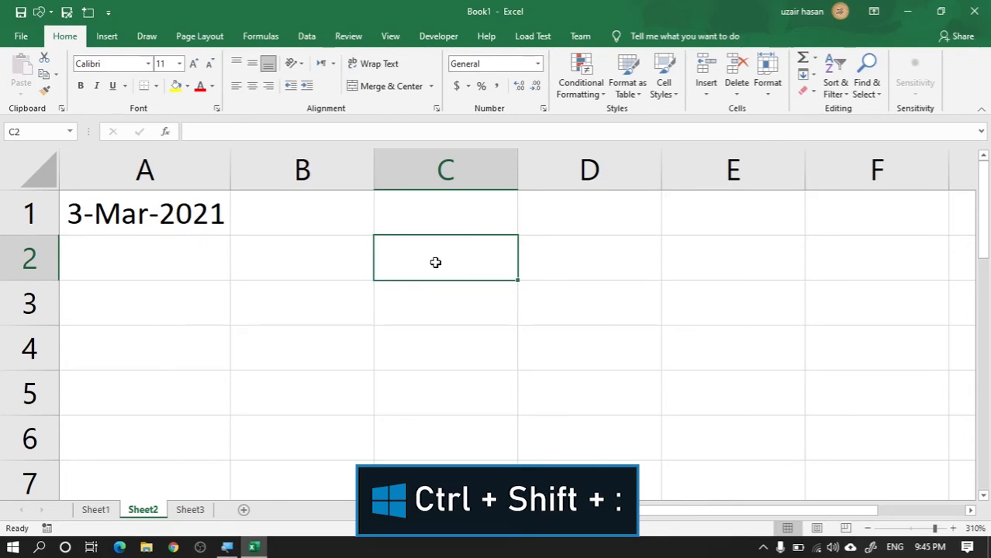
key(ctrl+shift+semicolon)
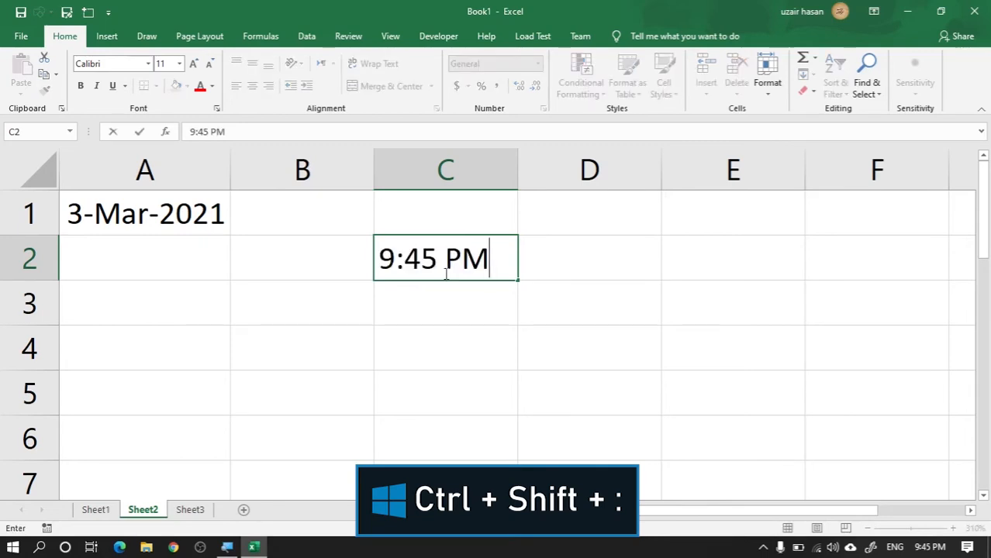
key(Return)
Step: Format the time in C2 with the 24-hour Time type 13:30
click(498, 264)
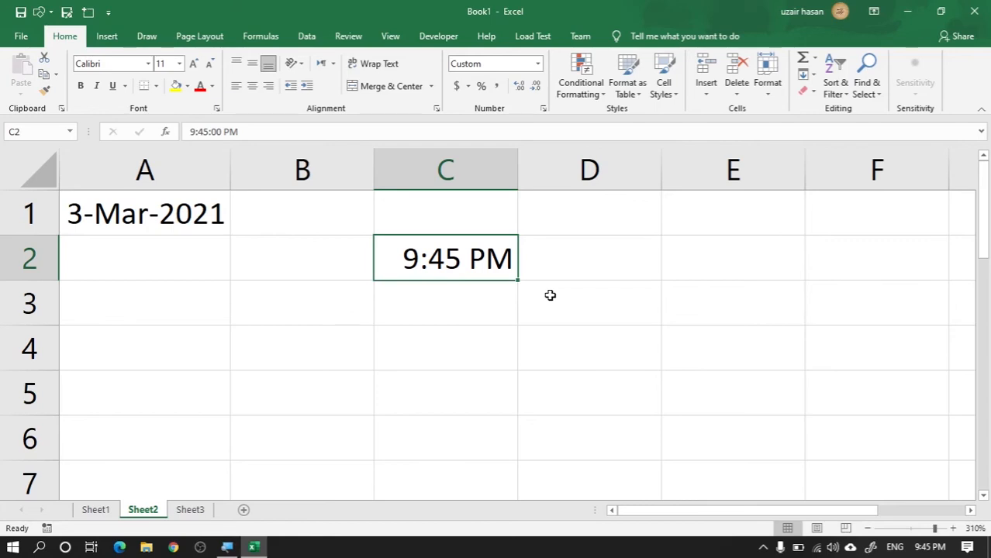
key(ctrl+1)
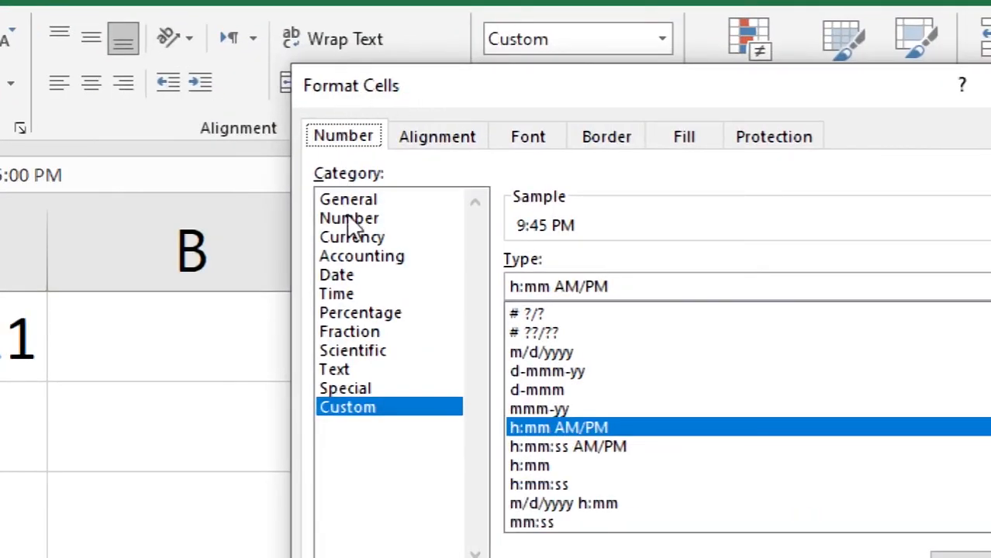
click(348, 293)
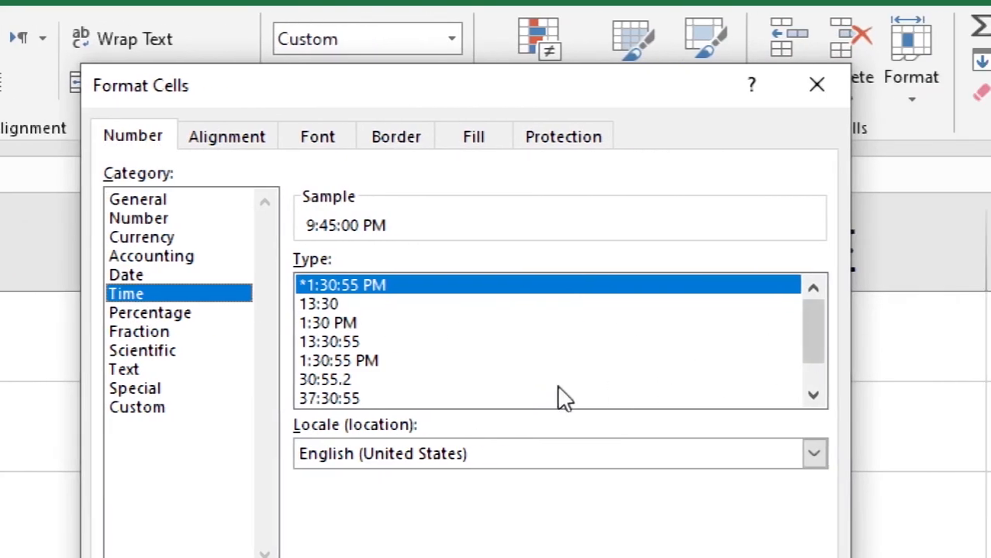
click(350, 329)
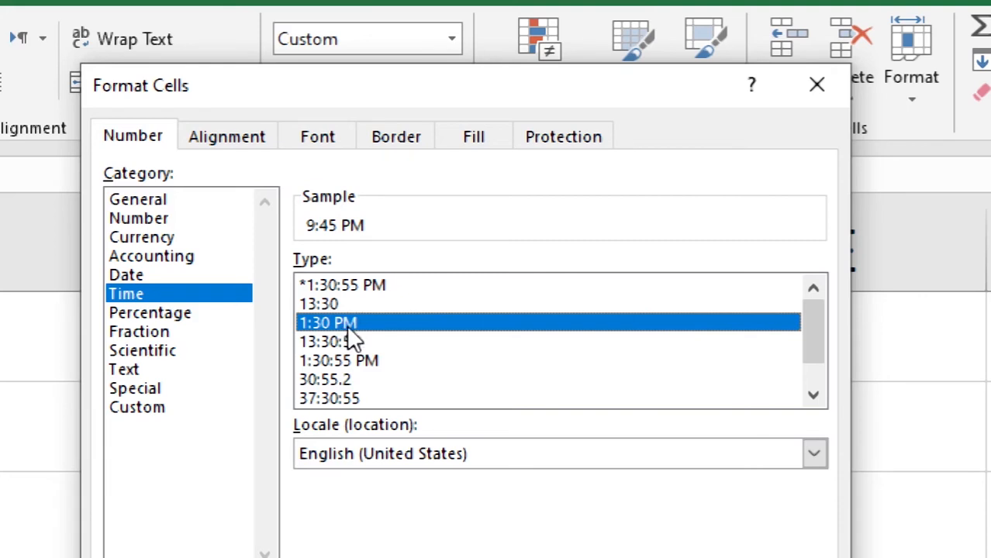
click(328, 305)
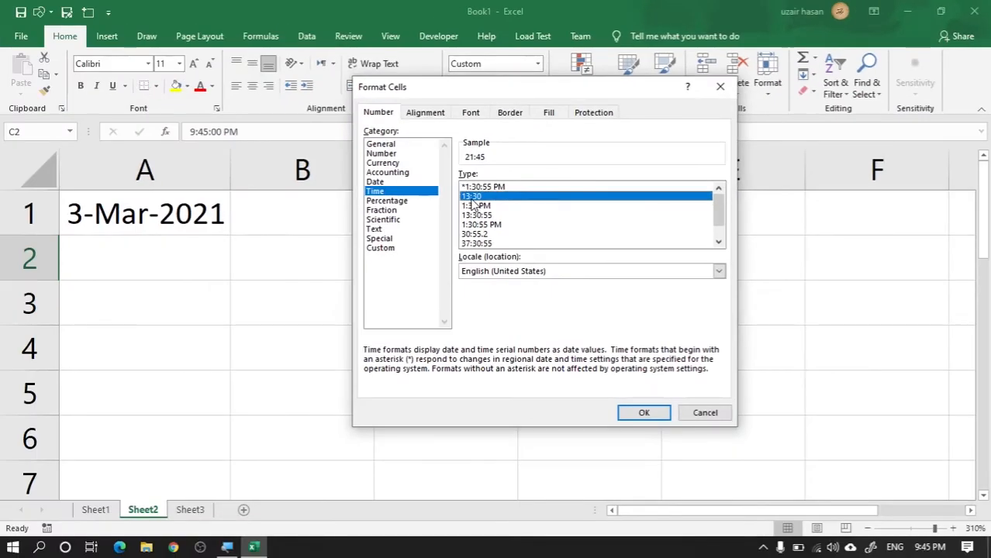
click(643, 413)
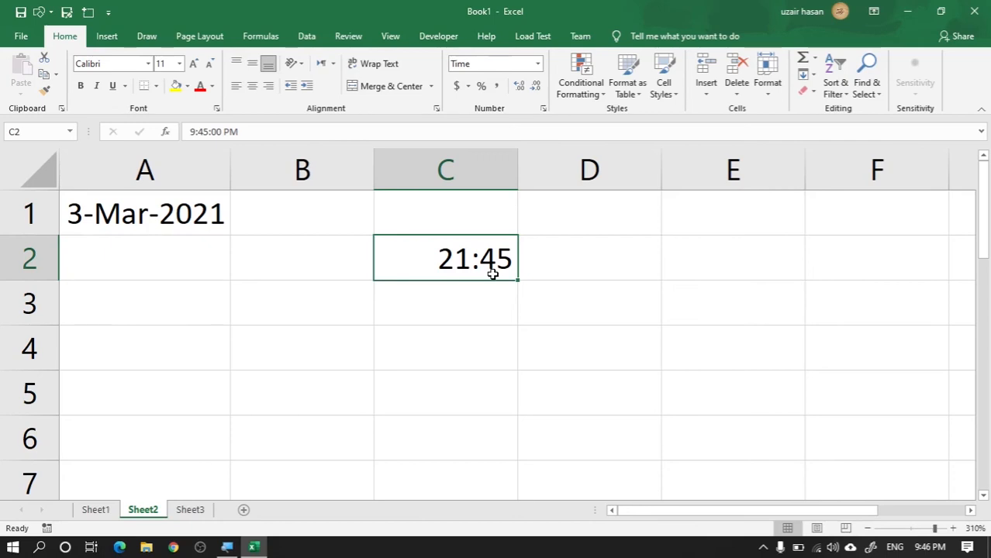
Step: Enter the heading "Students Name" in cell C2 of Sheet3
key(alt+Return)
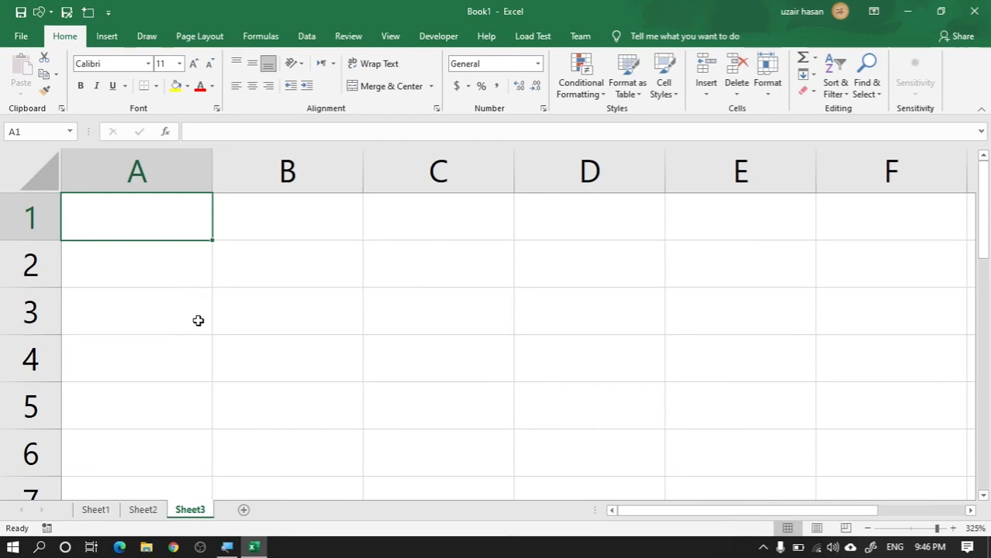
click(394, 268)
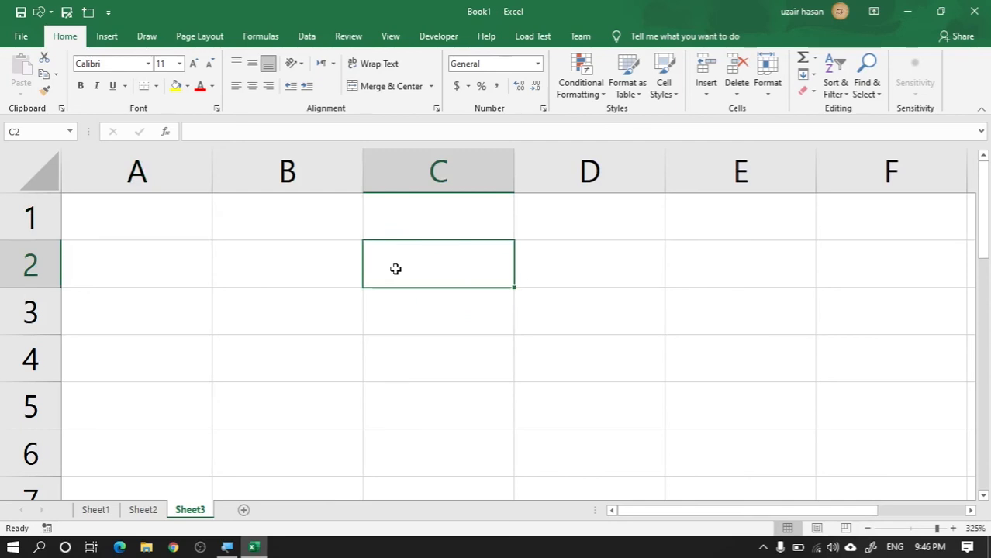
text(St)
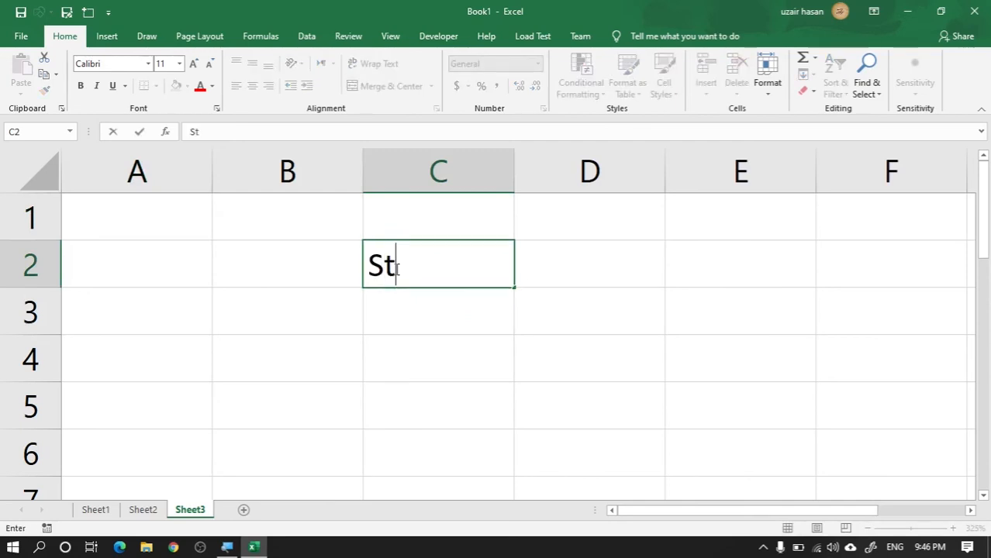
text(udent)
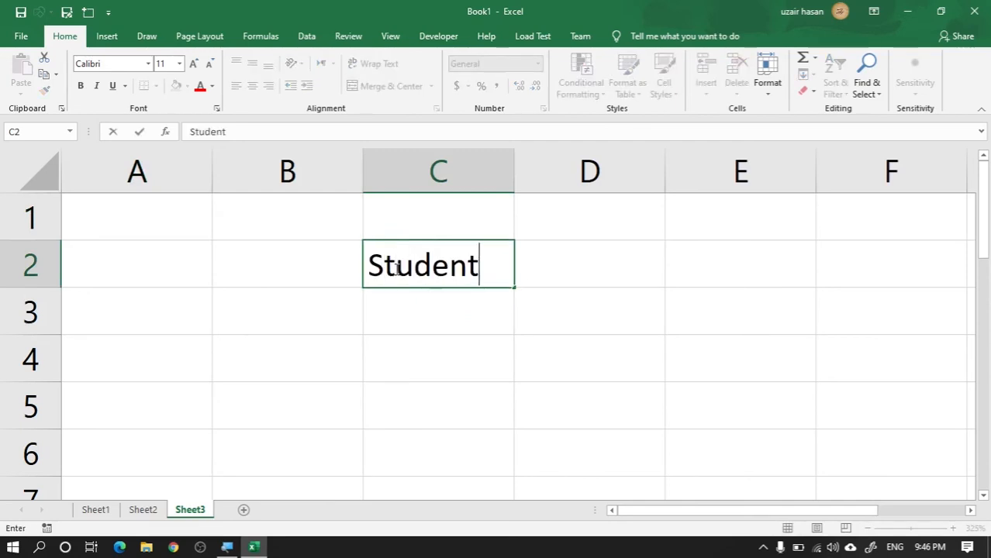
text(s Name)
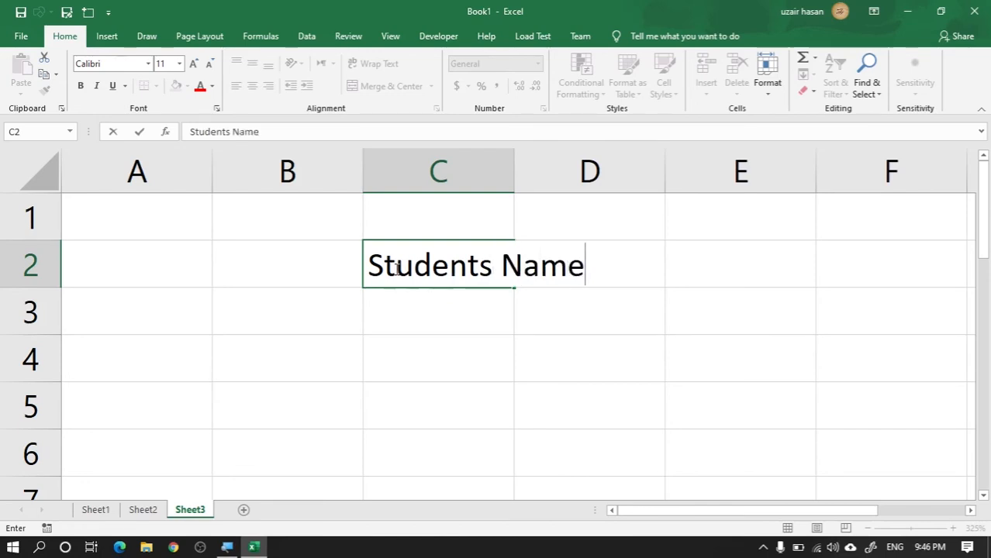
key(Return)
Step: Narrow column C to about the width of "Students" and insert a line break before "Name" within cell C2
click(405, 260)
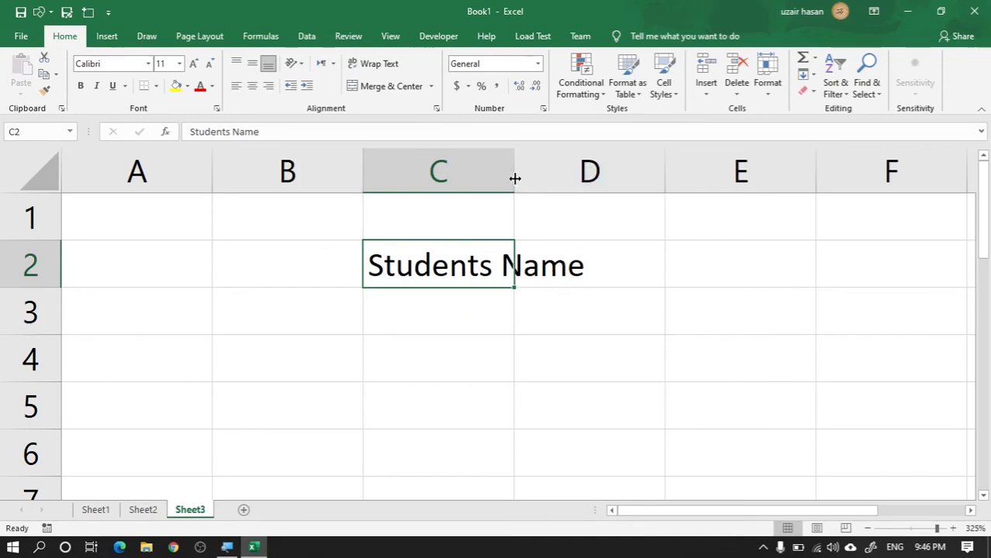
drag(513, 175, 498, 193)
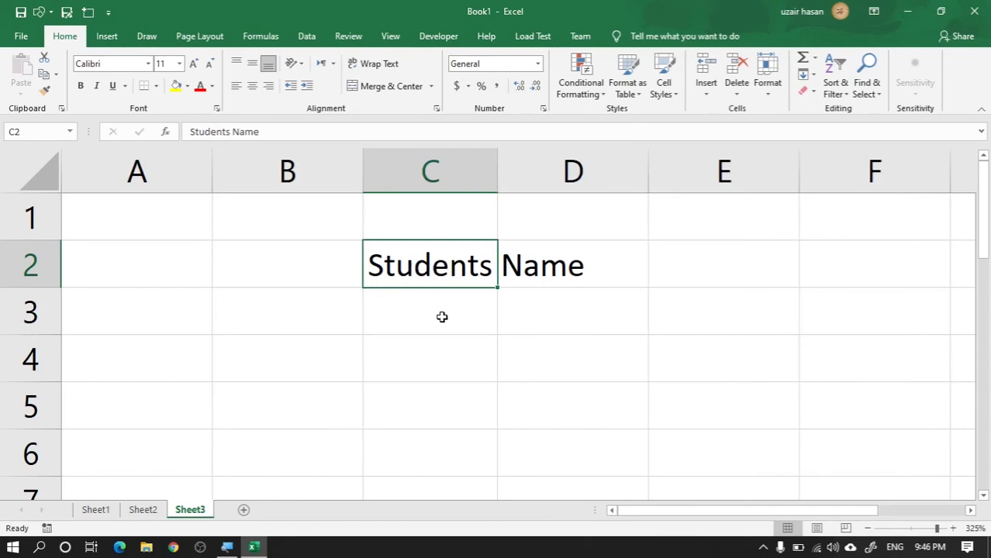
double_click(460, 271)
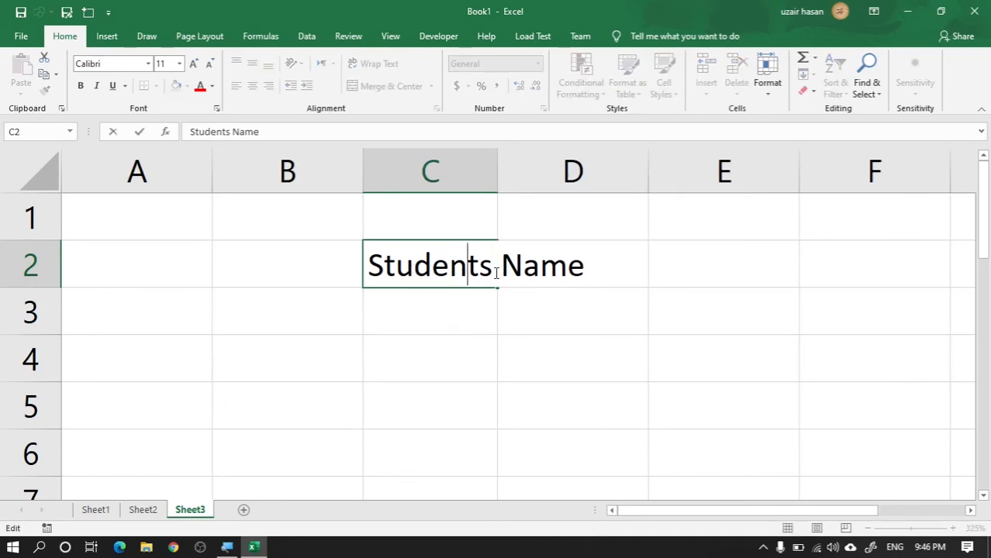
click(499, 272)
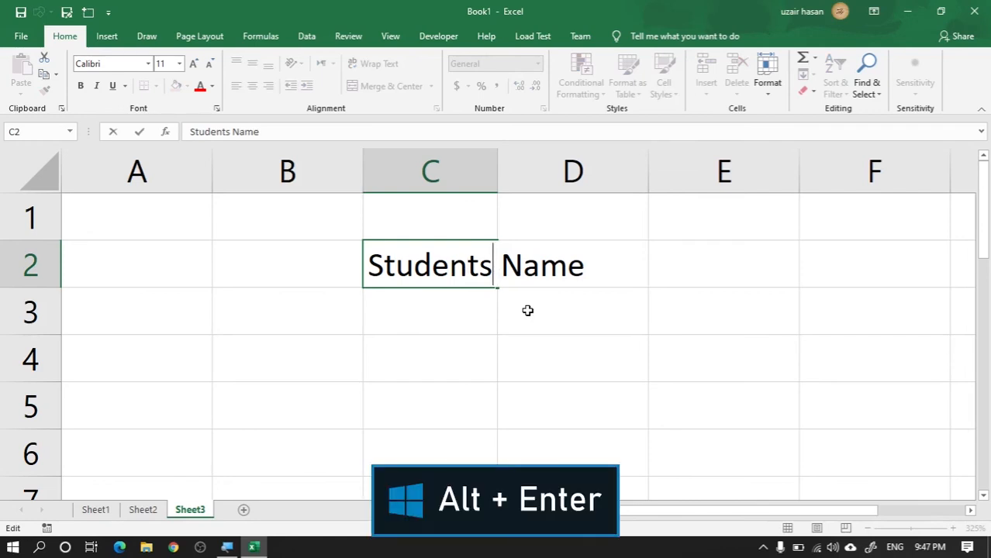
key(alt+Return)
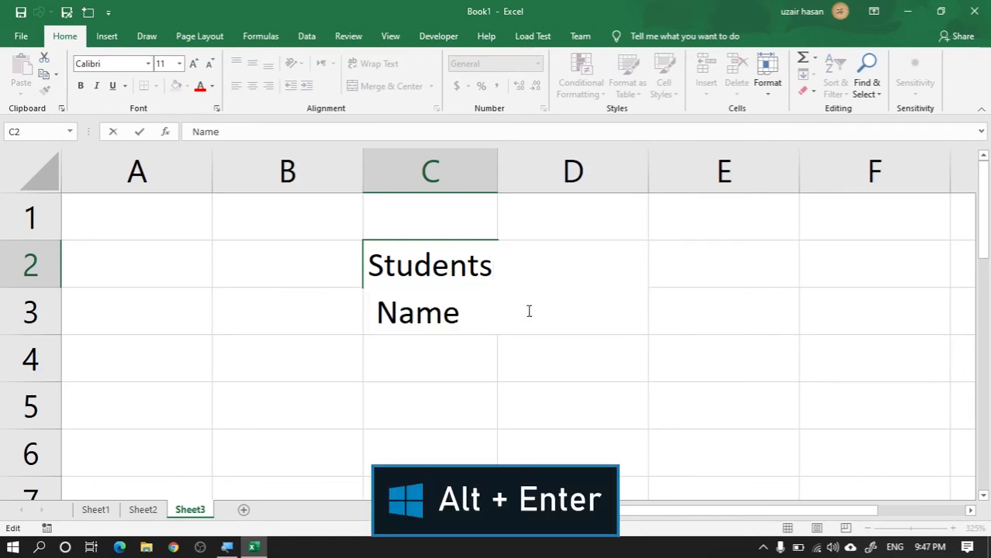
click(521, 362)
click(463, 340)
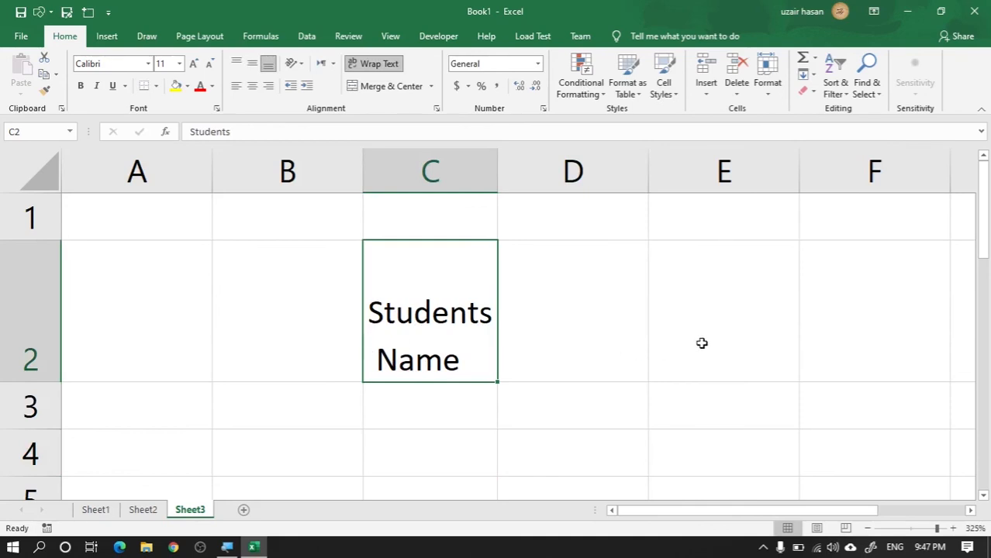
Step: Enter "English" and "100" on two separate lines within cell C10, then select row 10 and cell C10 to check the entry
scroll(702, 343, down, 2)
click(485, 348)
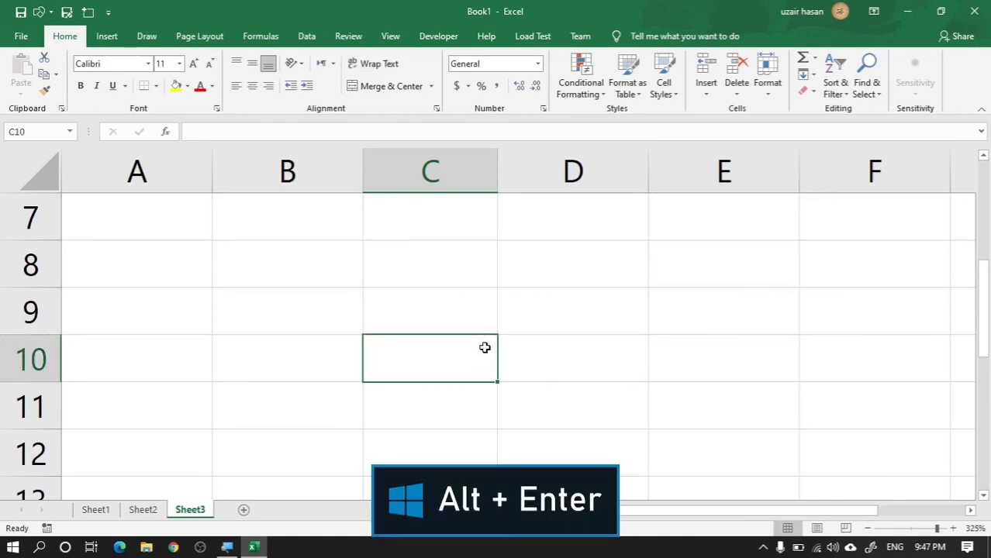
text(Englis)
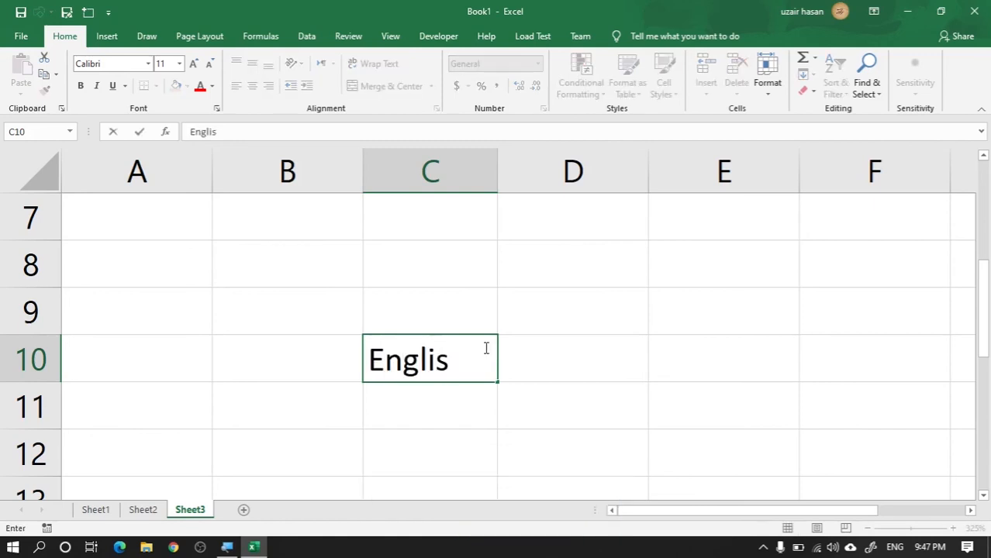
text(h)
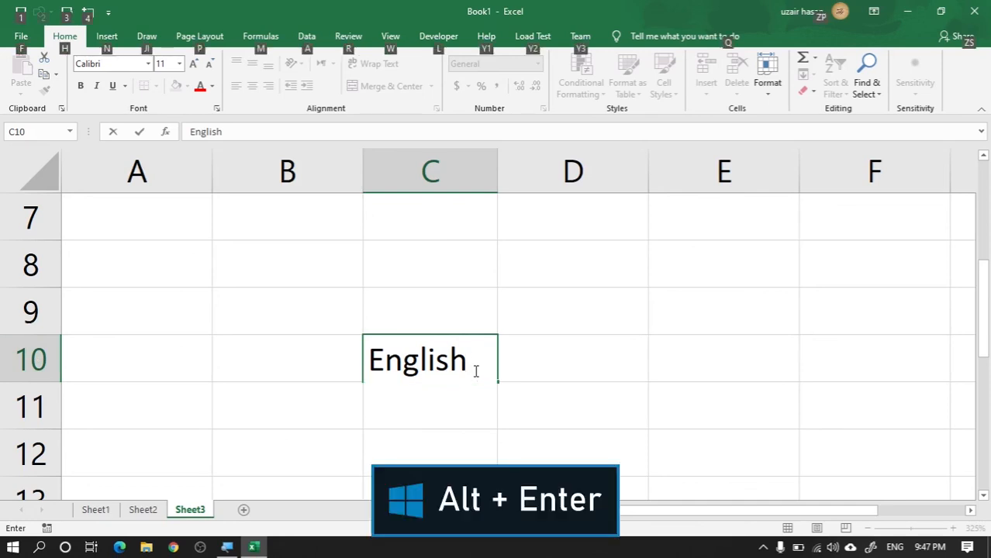
key(alt+Return)
text(100)
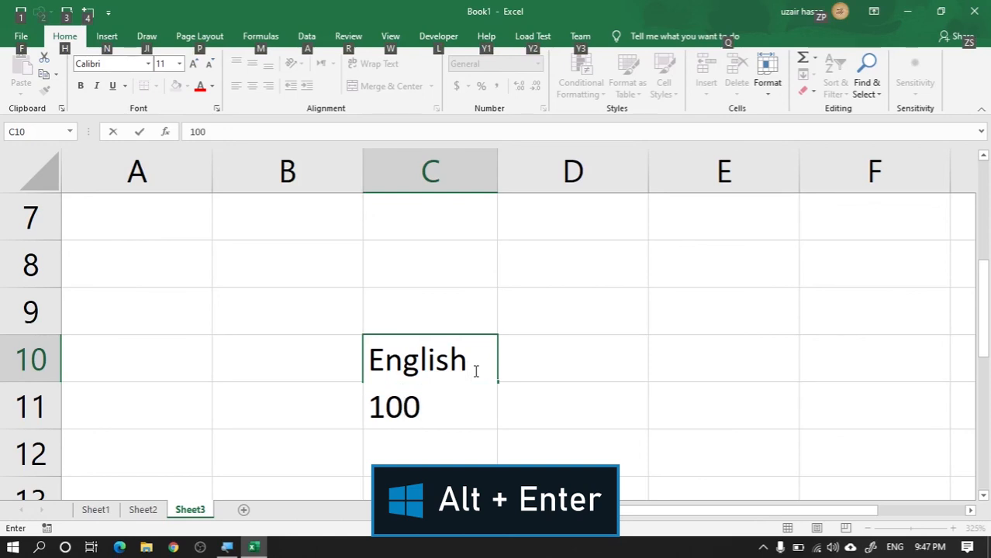
key(Return)
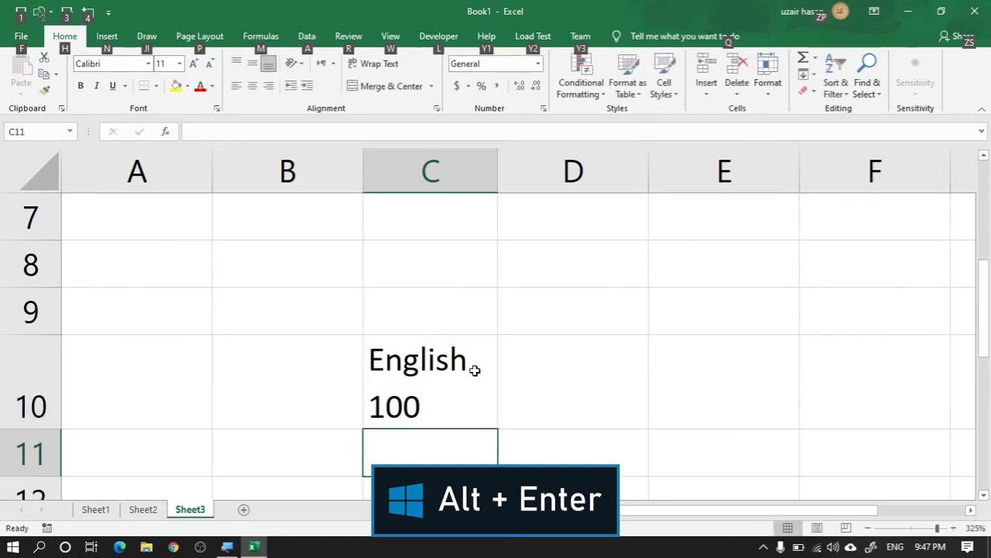
click(35, 390)
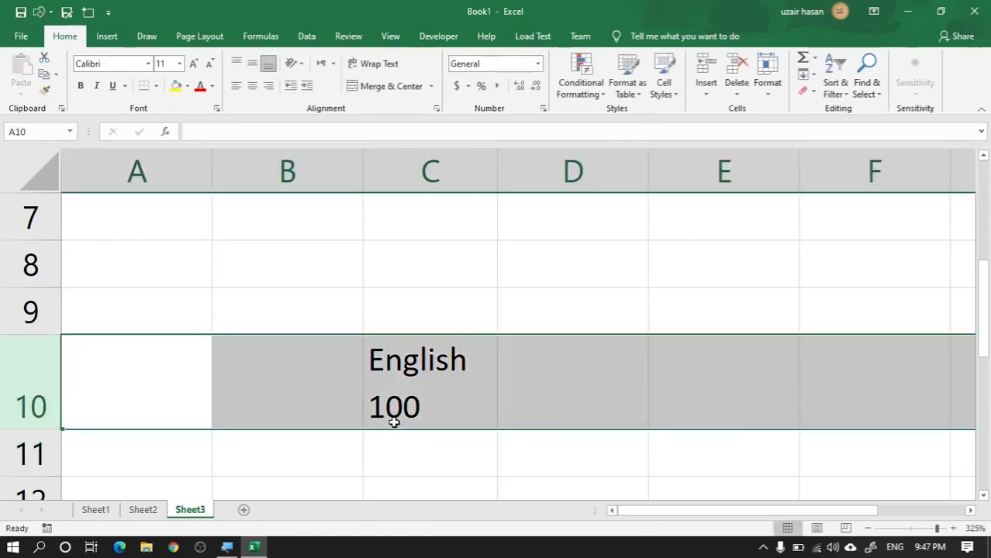
click(437, 412)
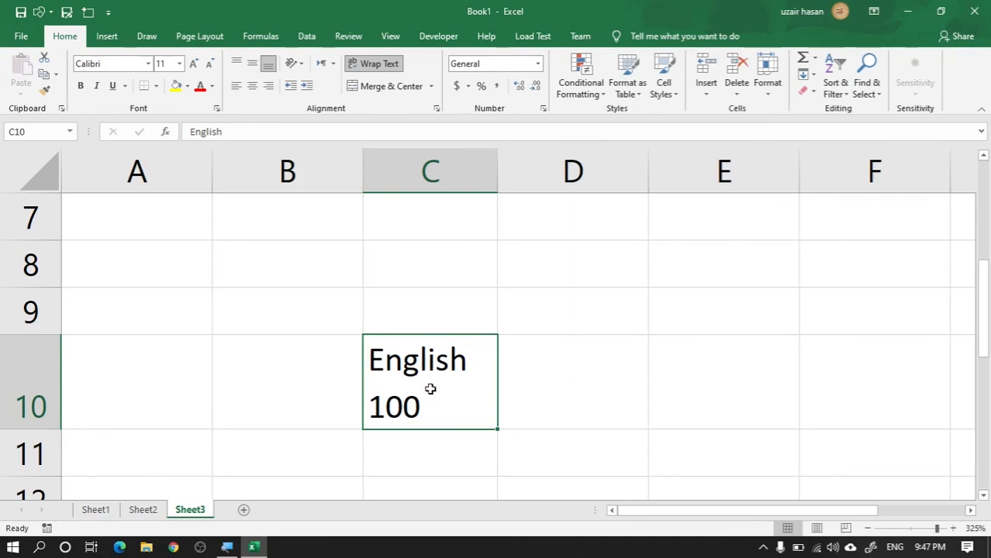